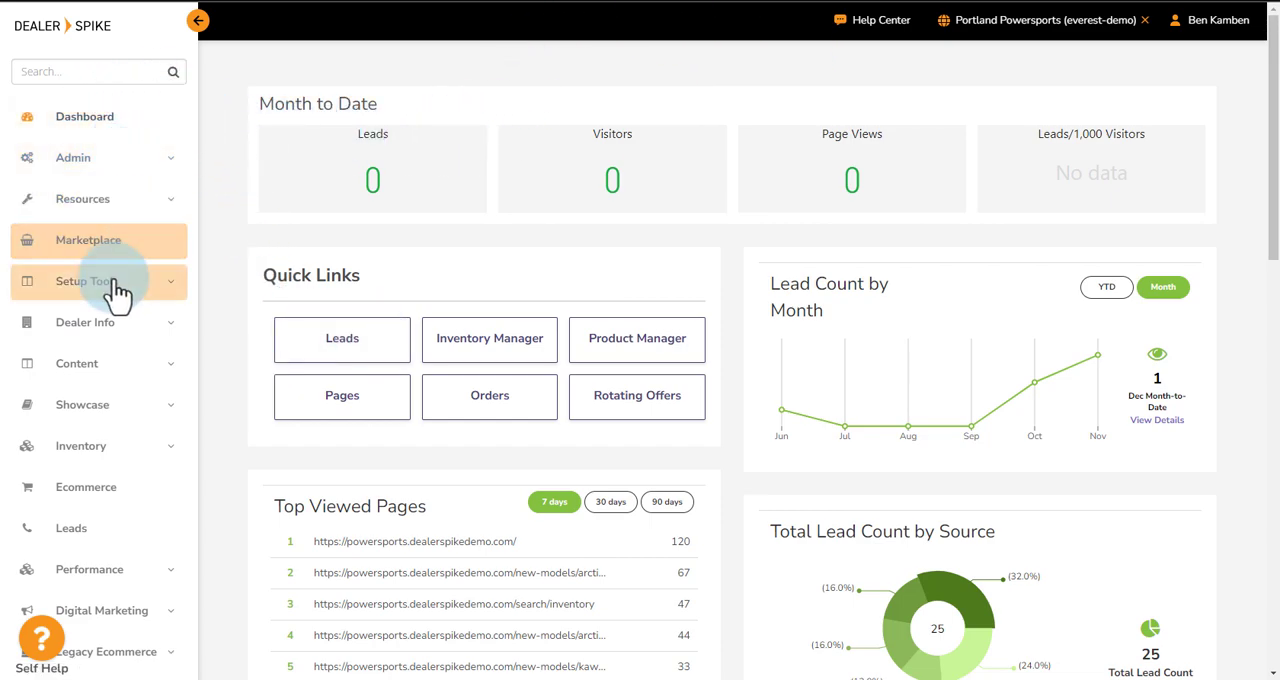
- Open the Product Manager from the Showcase section
click(168, 410)
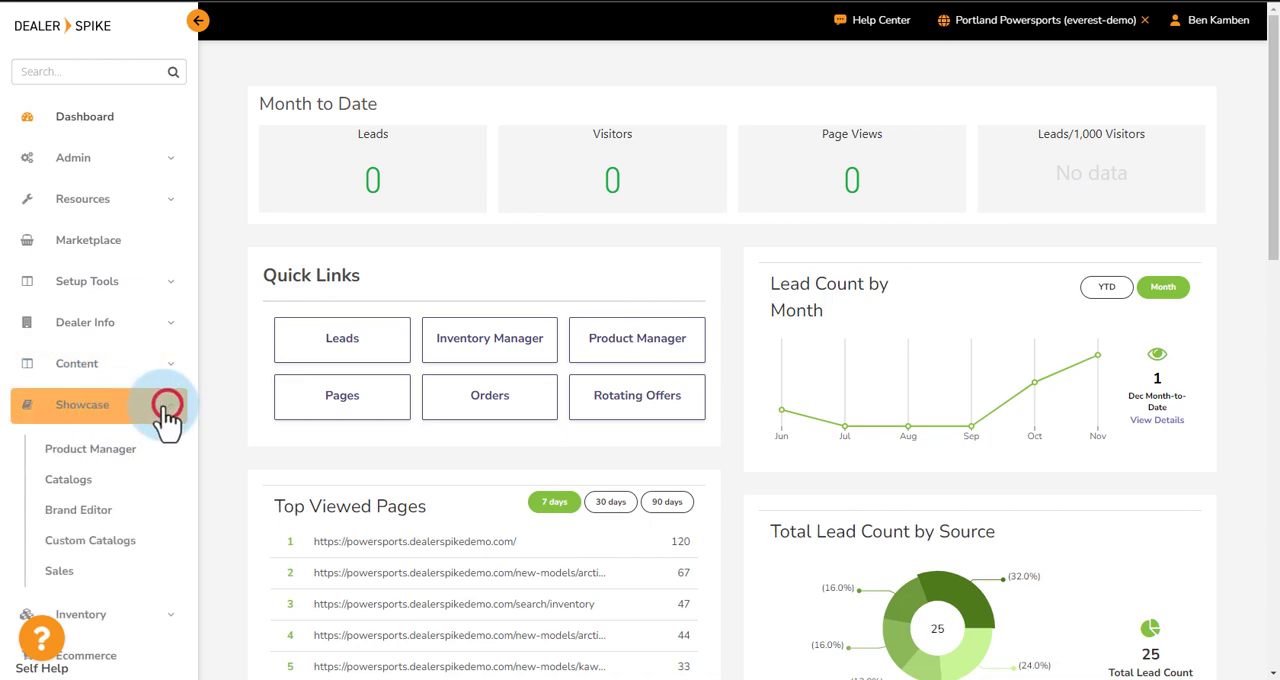
scroll(240, 330, down, 2)
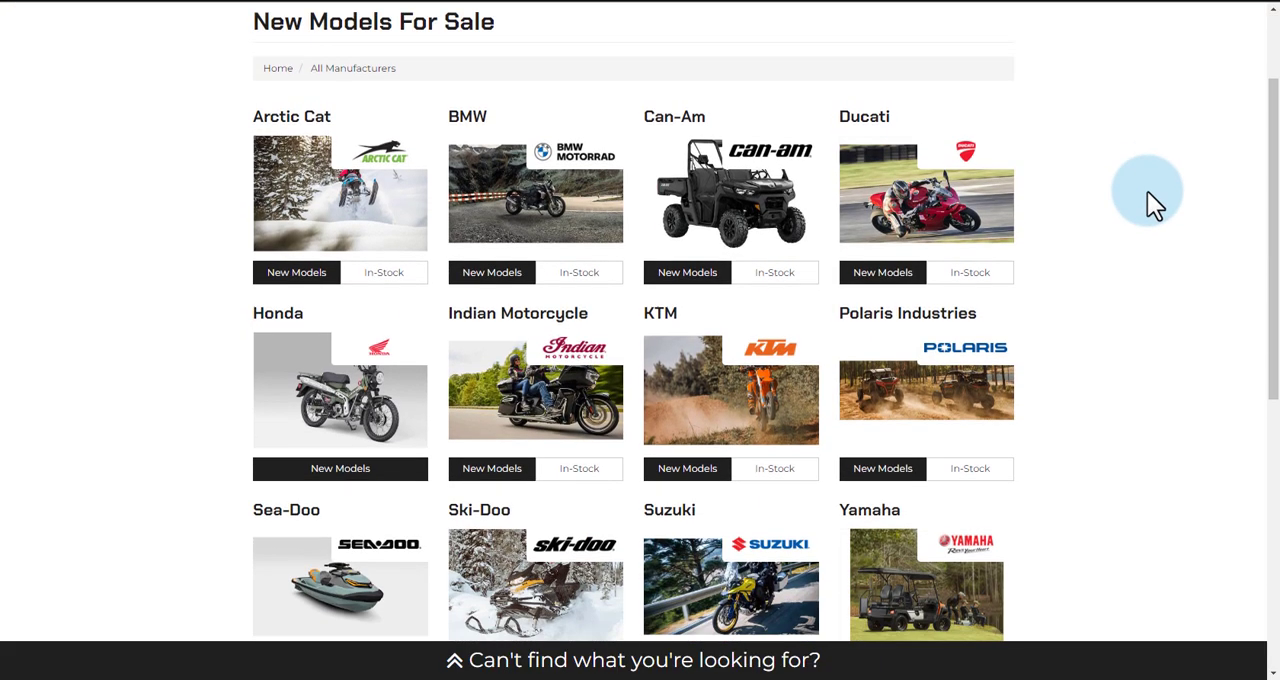
scroll(1147, 191, down, 1)
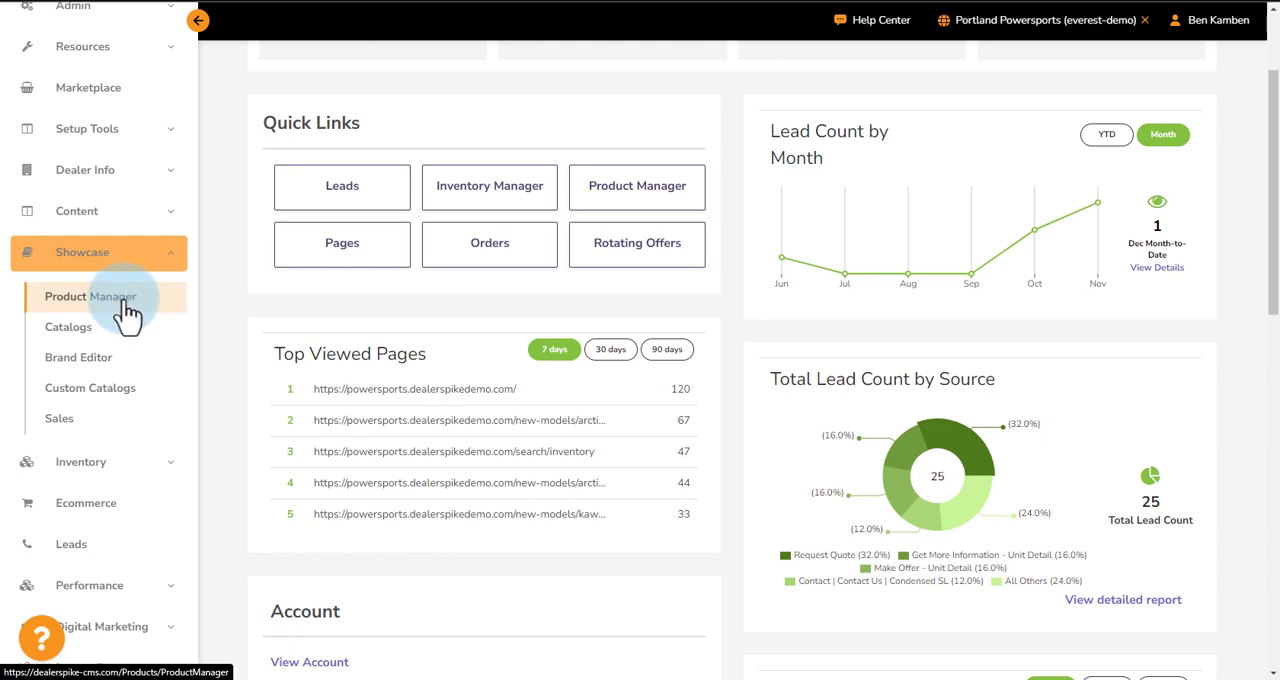
click(126, 312)
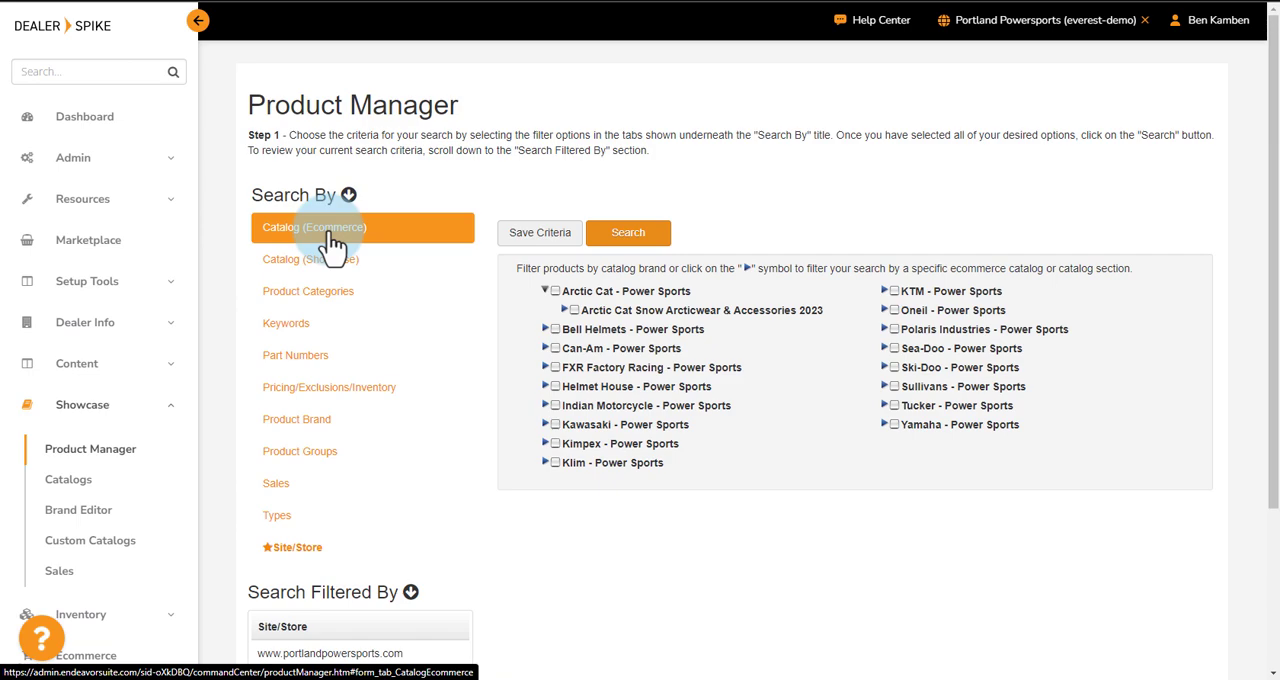
- Switch the product search criteria to the Showcase catalogs
scroll(345, 246, down, 3)
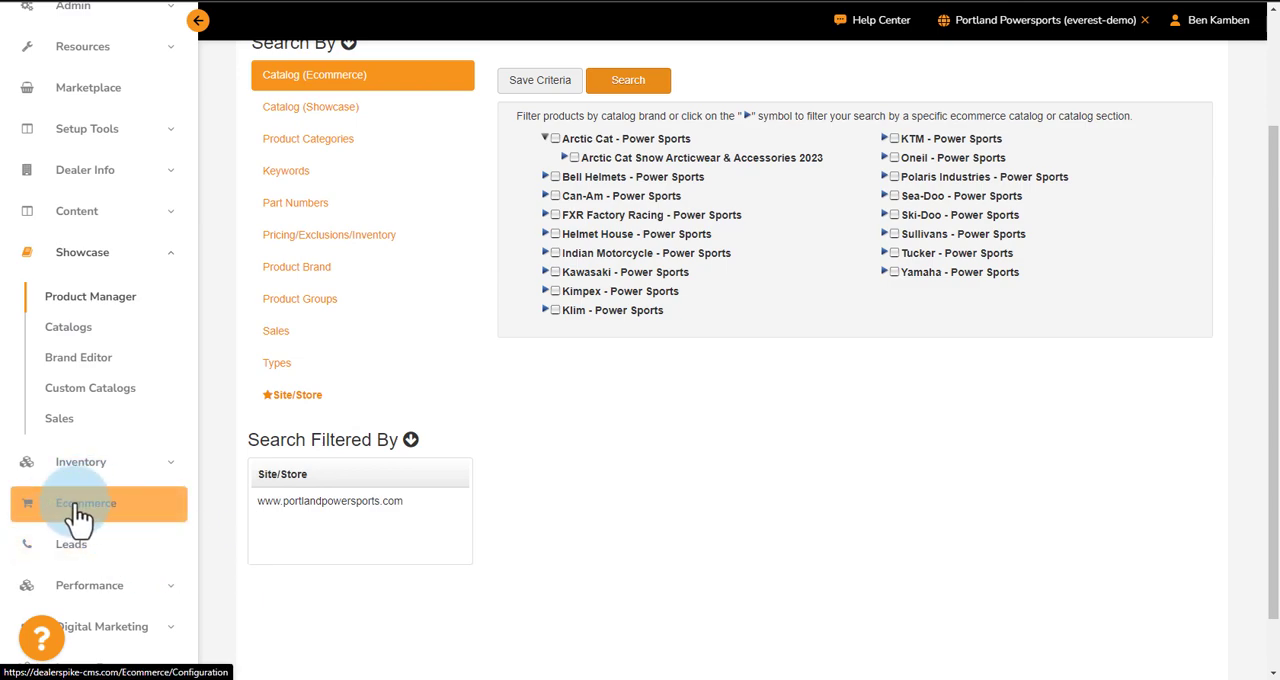
scroll(503, 318, up, 3)
click(313, 270)
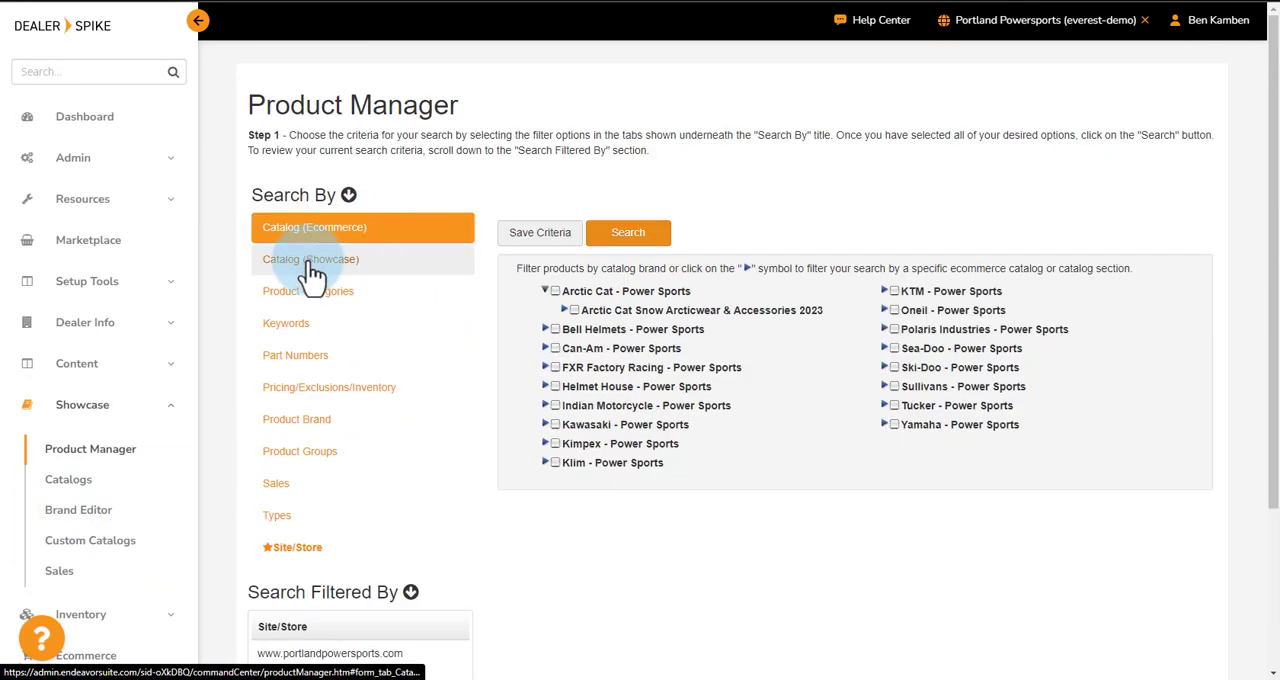
- Filter the Showcase catalogs by Arctic Cat - Power Sports, ATV, 2023 and run the product search
scroll(852, 313, down, 2)
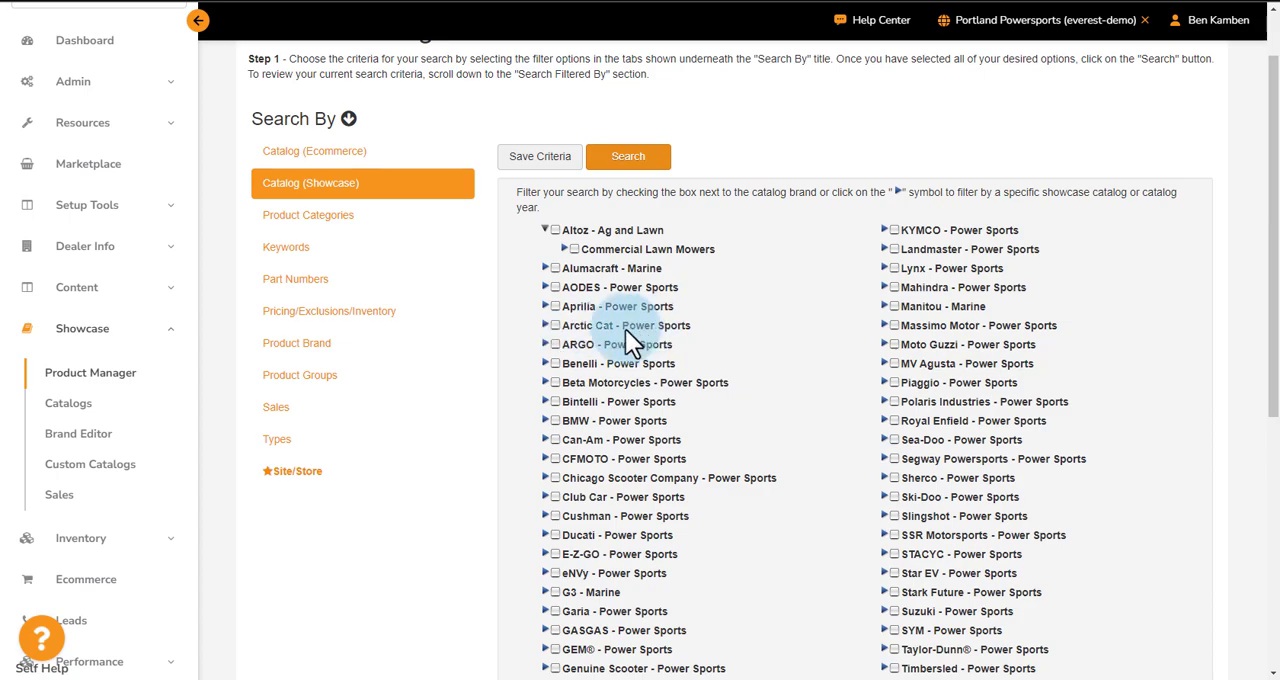
click(545, 325)
scroll(624, 300, down, 1)
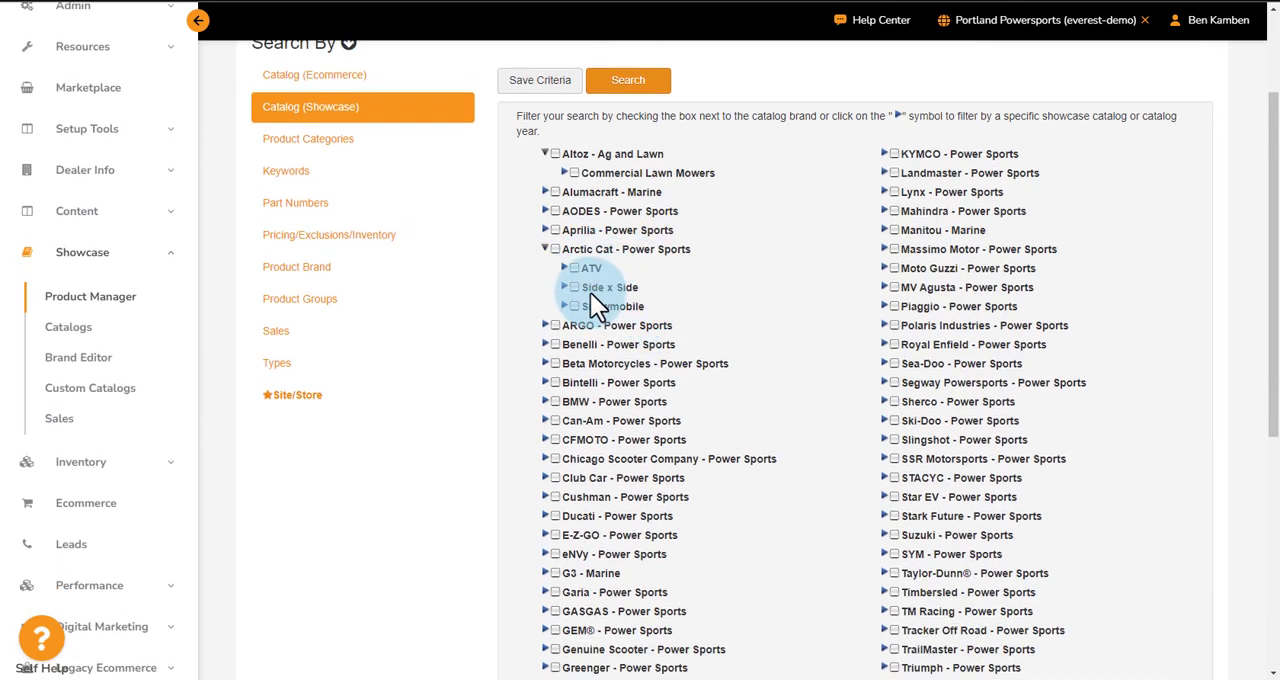
click(564, 268)
scroll(605, 210, down, 1)
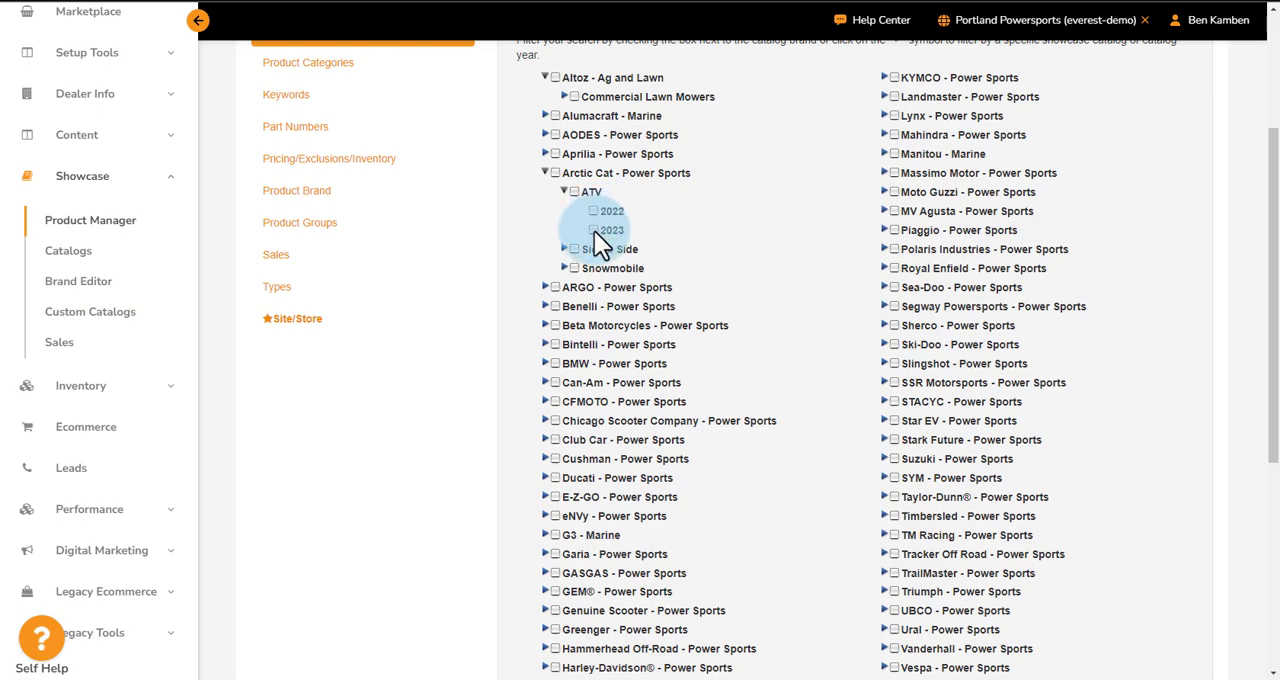
click(594, 231)
scroll(594, 231, up, 3)
click(637, 250)
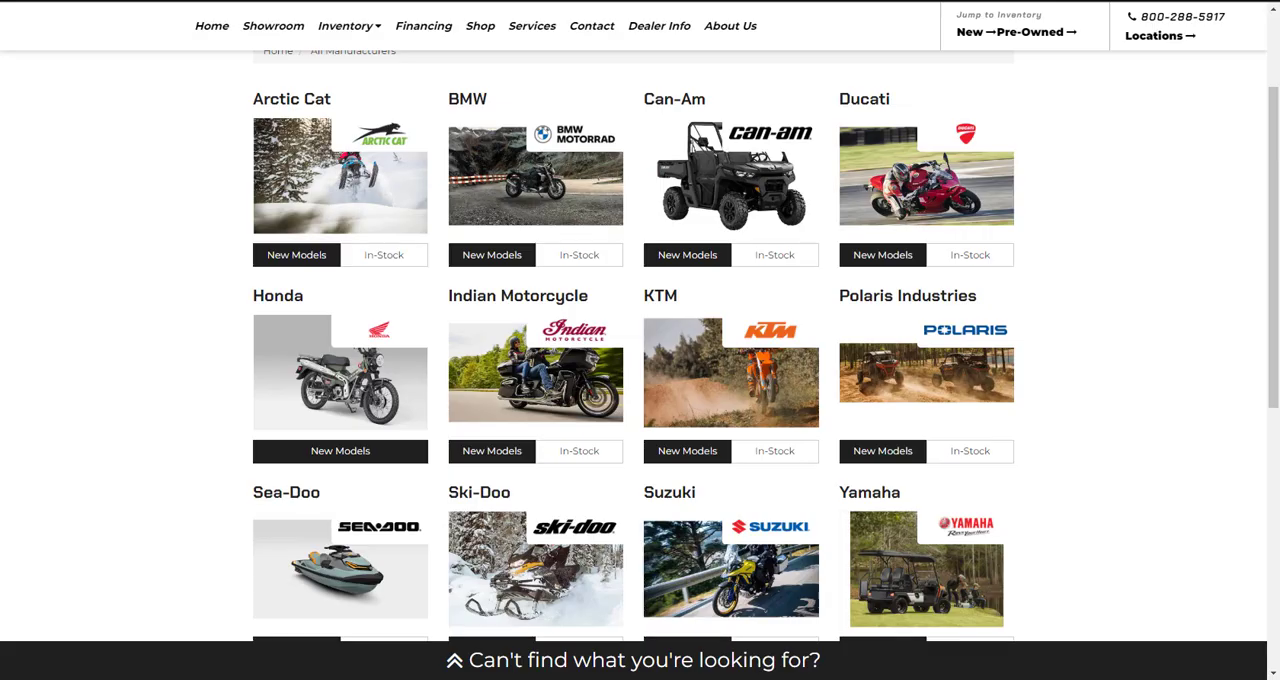
- Switch to the Portland Powersports website and view the 2023 Alterra 90 among the new Arctic Cat Alterra models
scroll(1223, 334, up, 3)
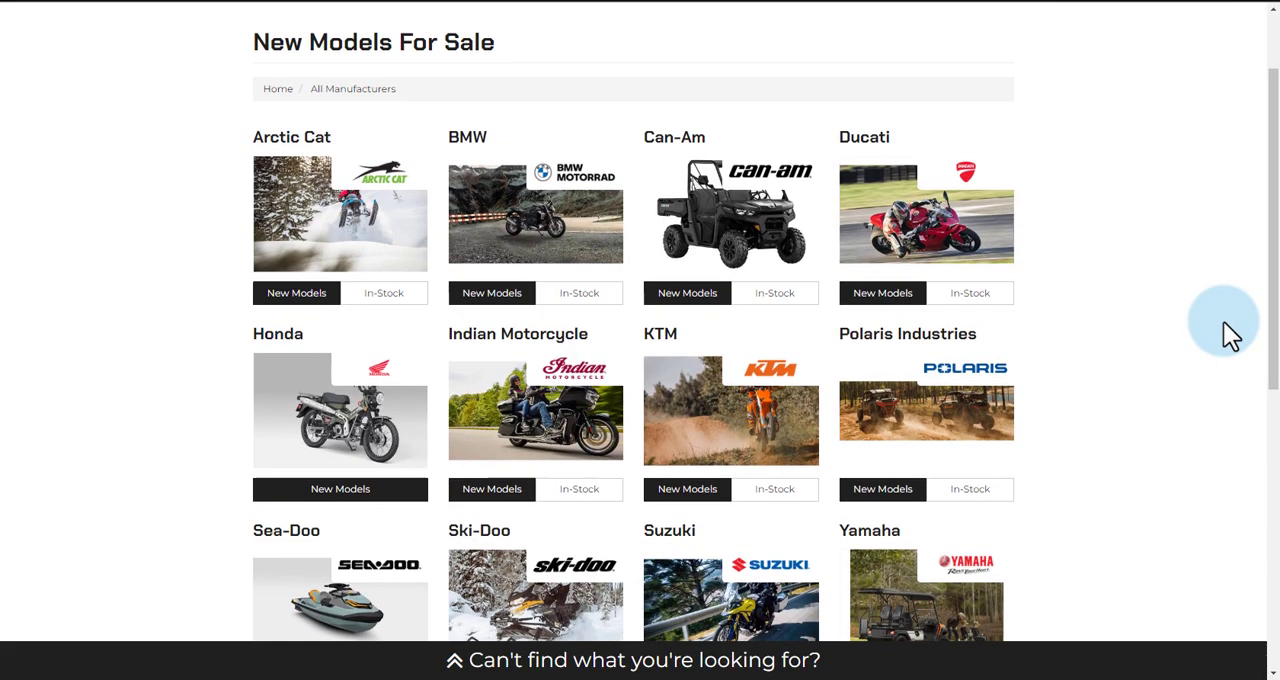
scroll(1228, 335, down, 1)
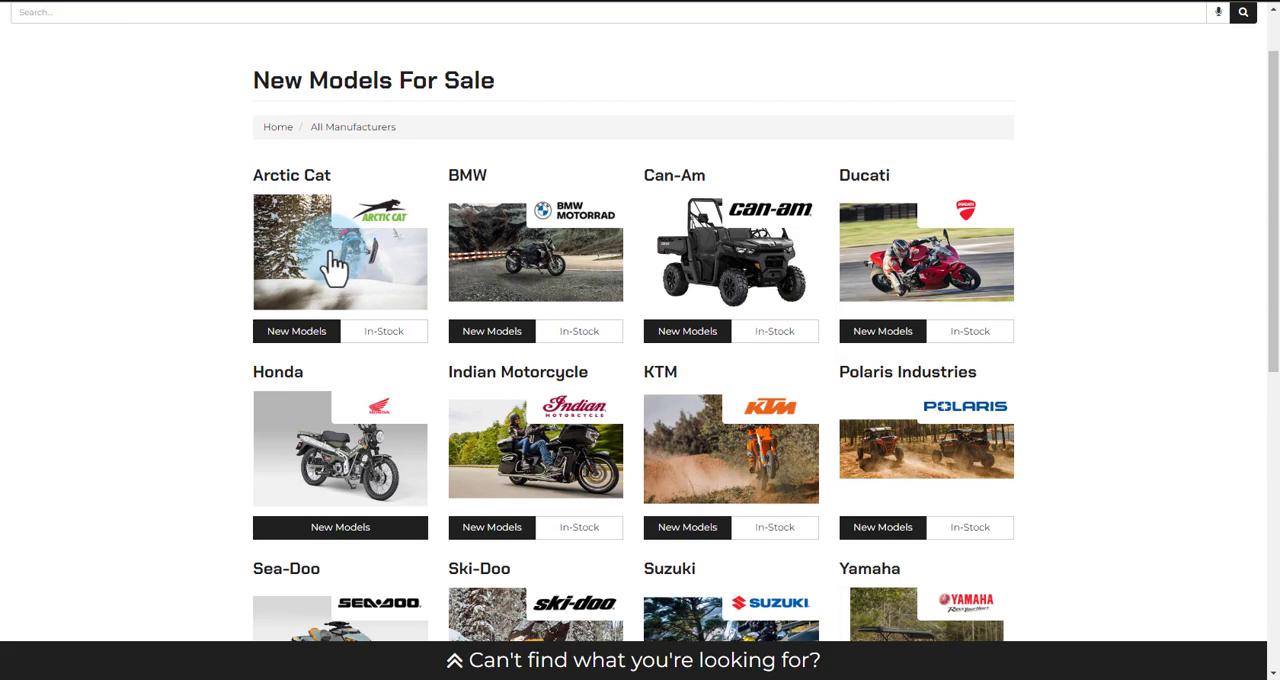
click(335, 262)
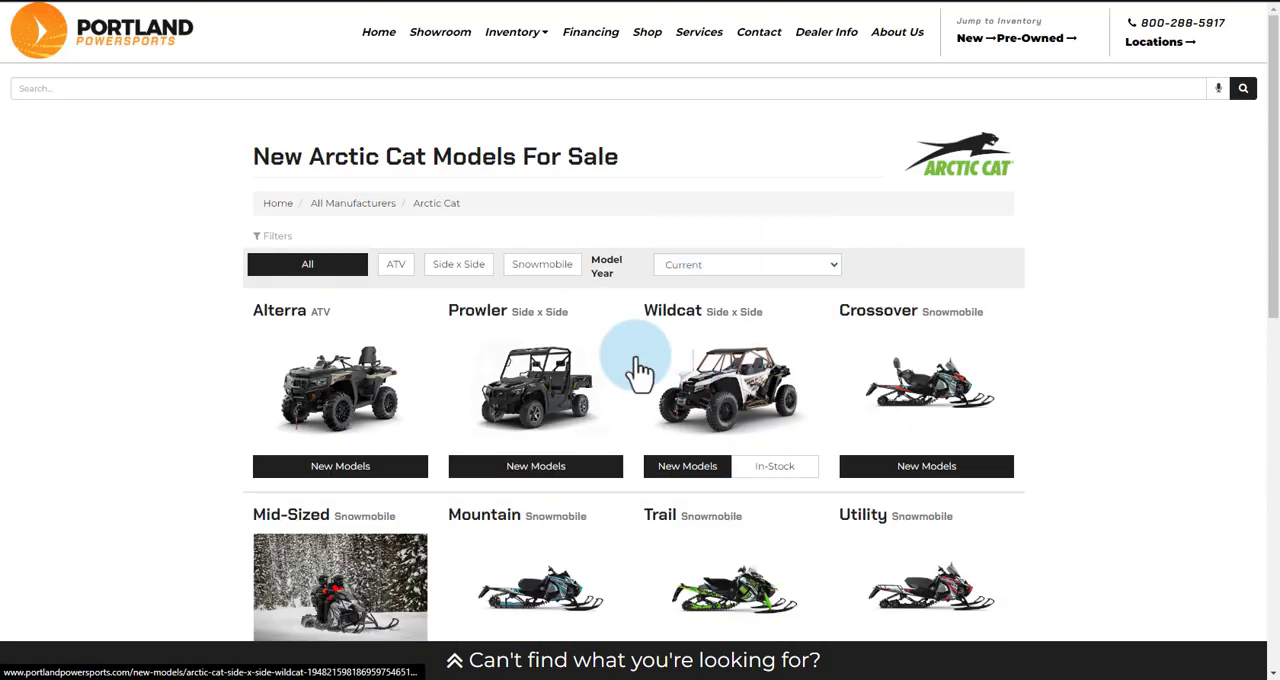
click(318, 370)
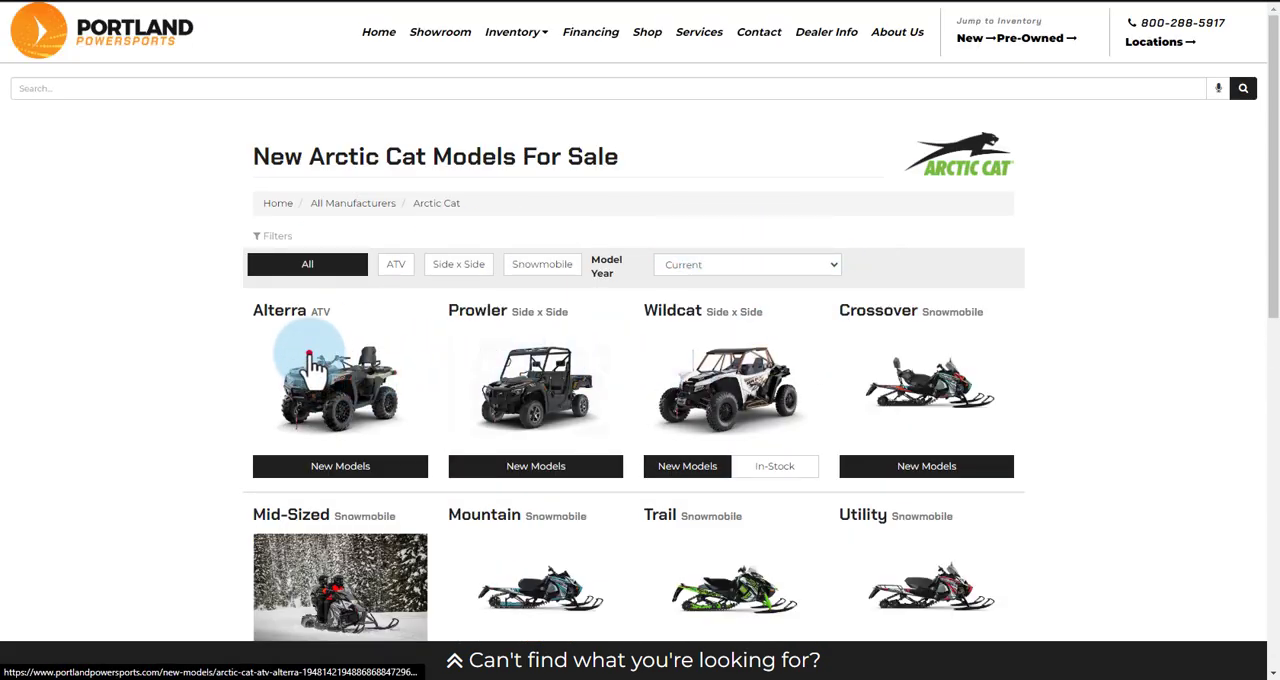
scroll(377, 320, down, 1)
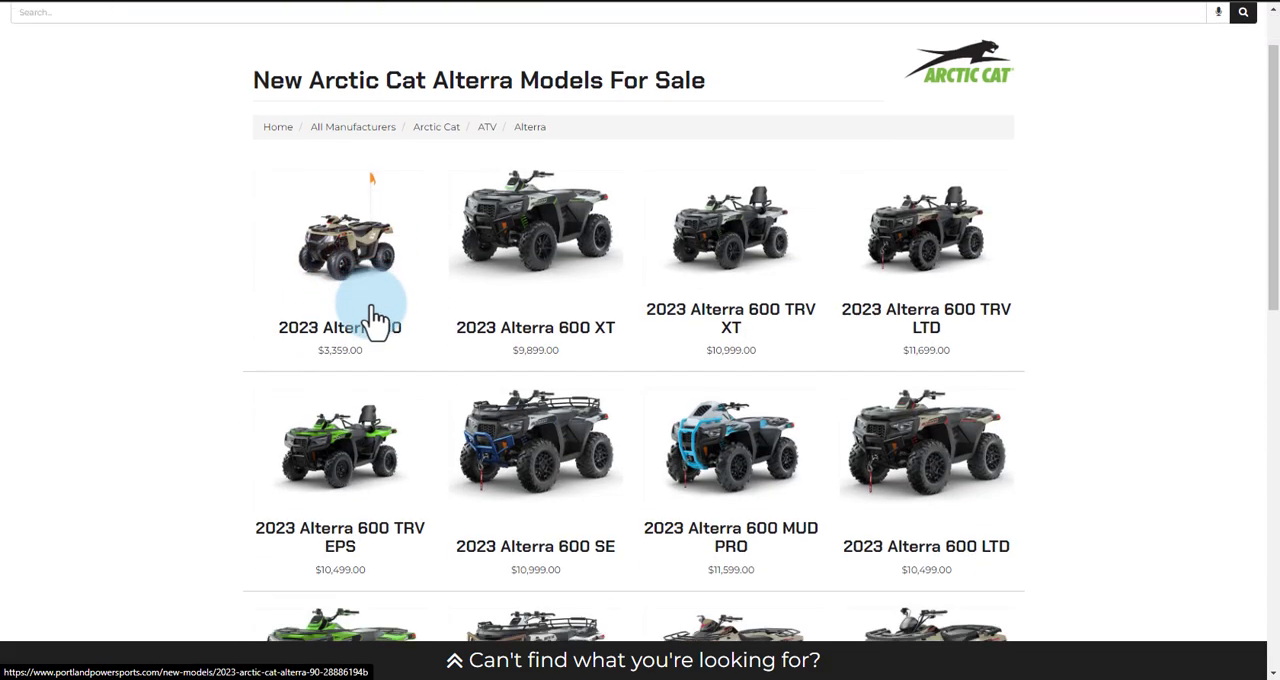
click(393, 337)
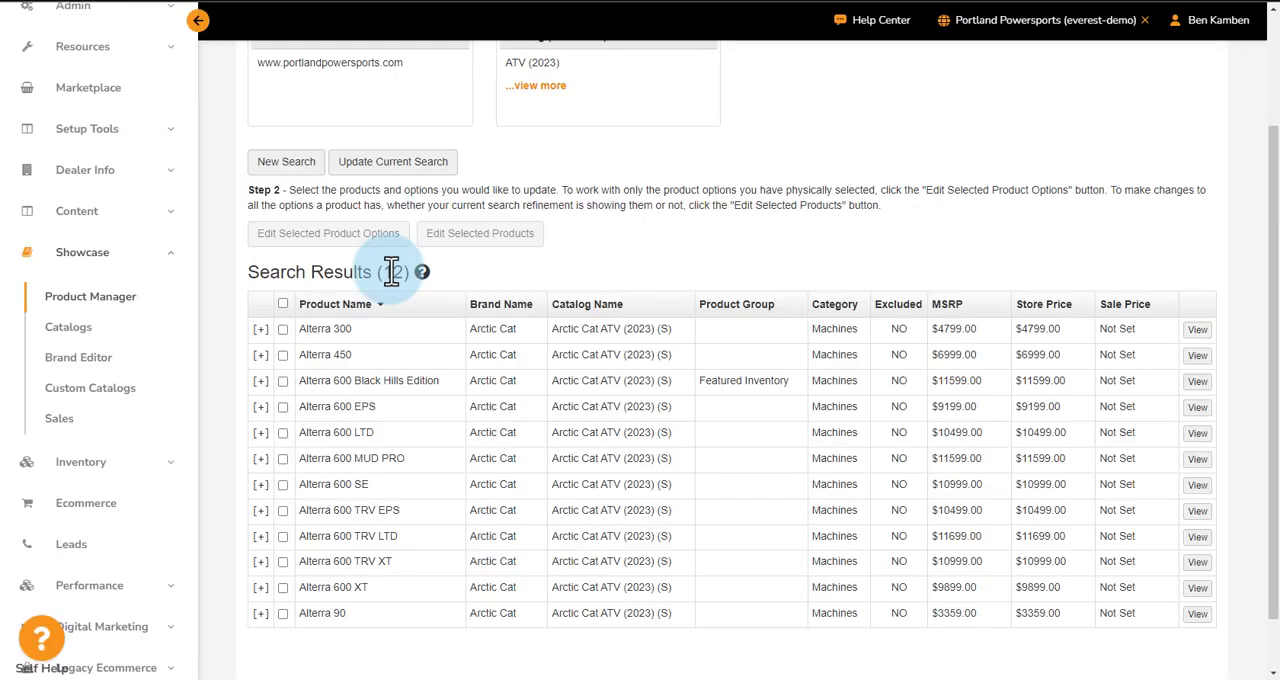
- Back in the Product Manager, select the Alterra 90 and choose Set Store List Price as its product option edit
scroll(352, 556, down, 1)
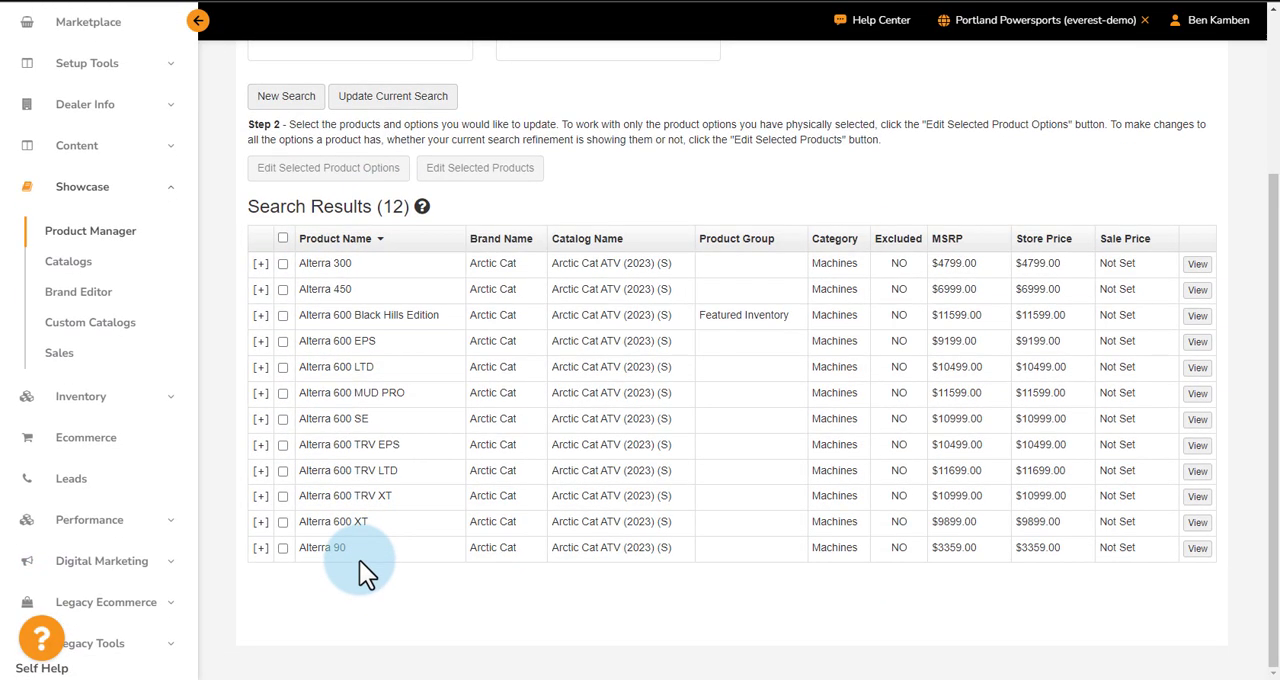
click(283, 548)
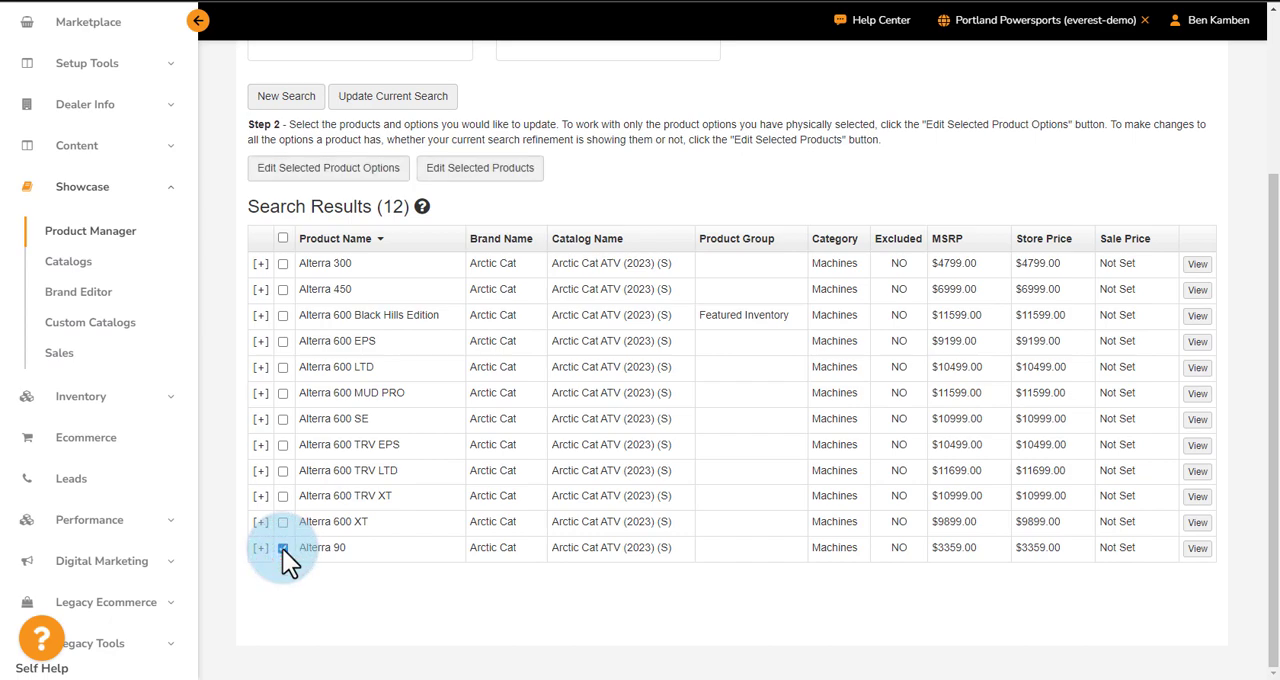
click(357, 172)
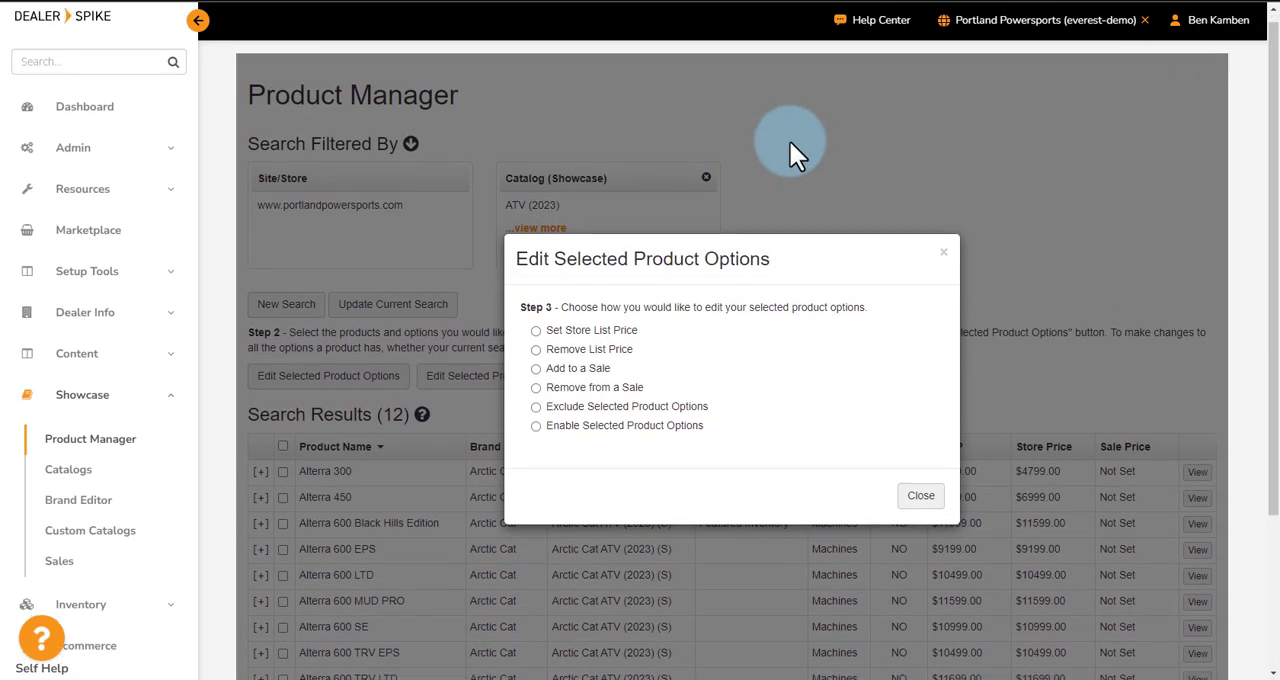
scroll(790, 150, down, 1)
click(537, 264)
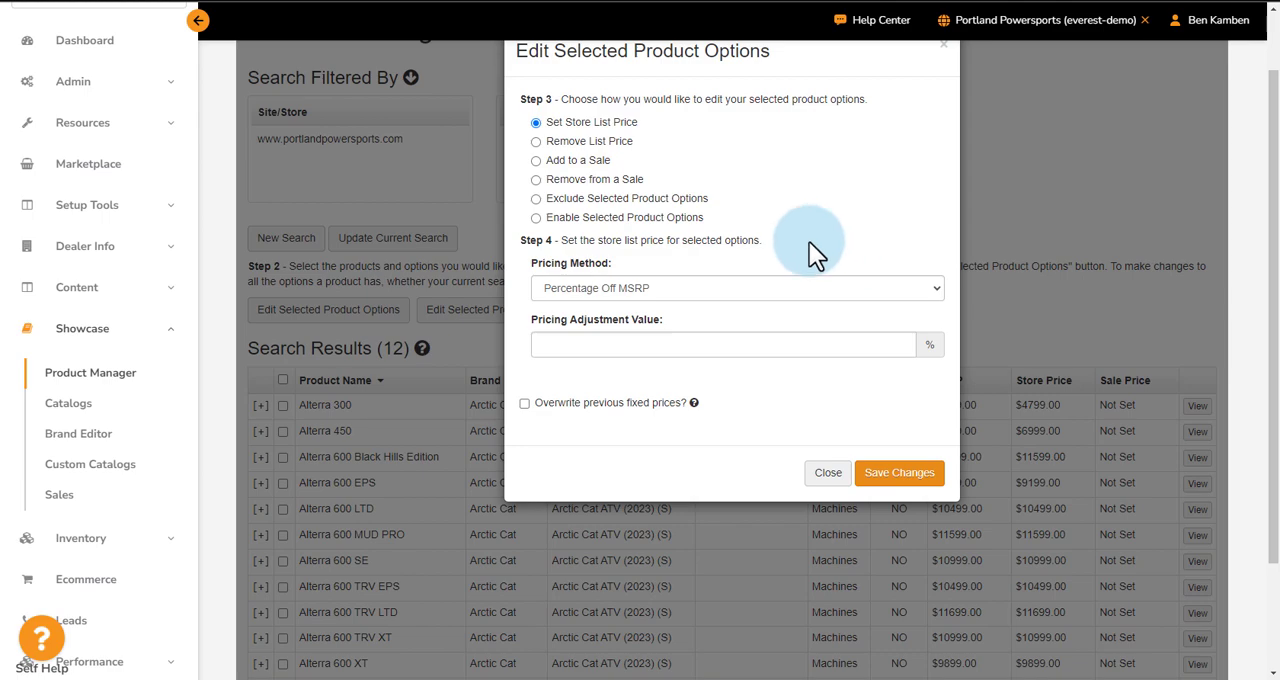
- Set the Alterra 90's pricing method to Percentage Off MSRP with an adjustment value of 10% and save the changes
click(627, 289)
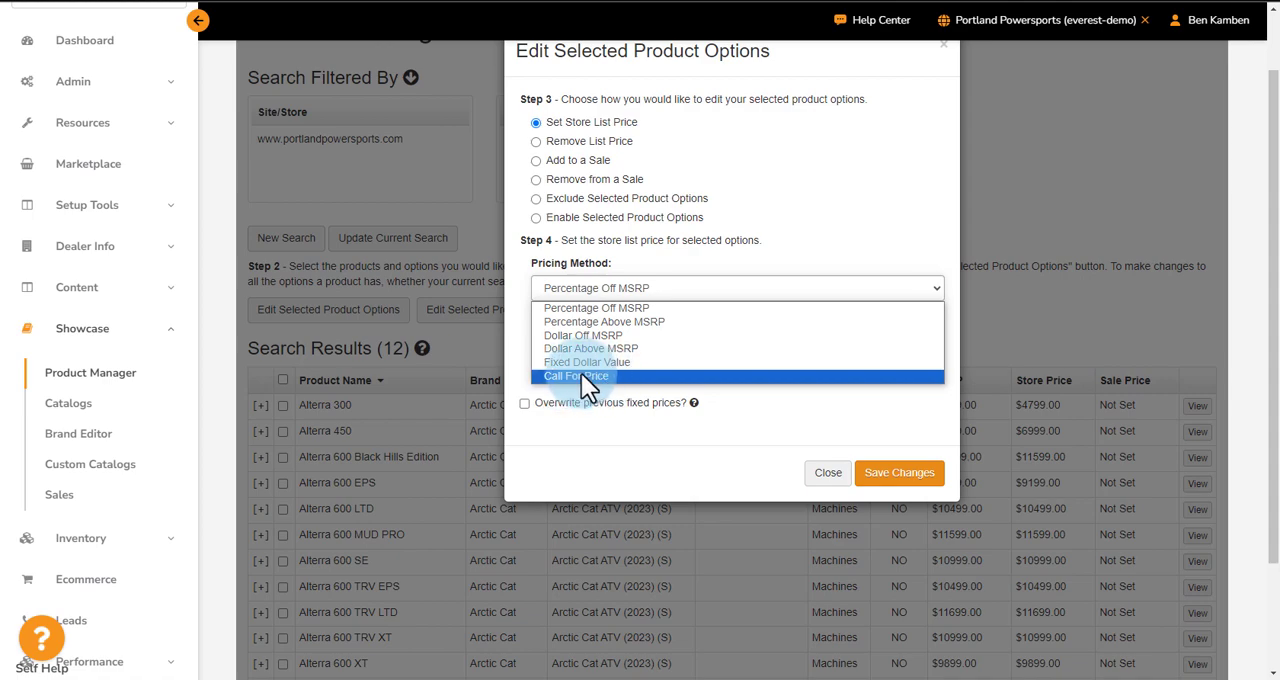
click(844, 220)
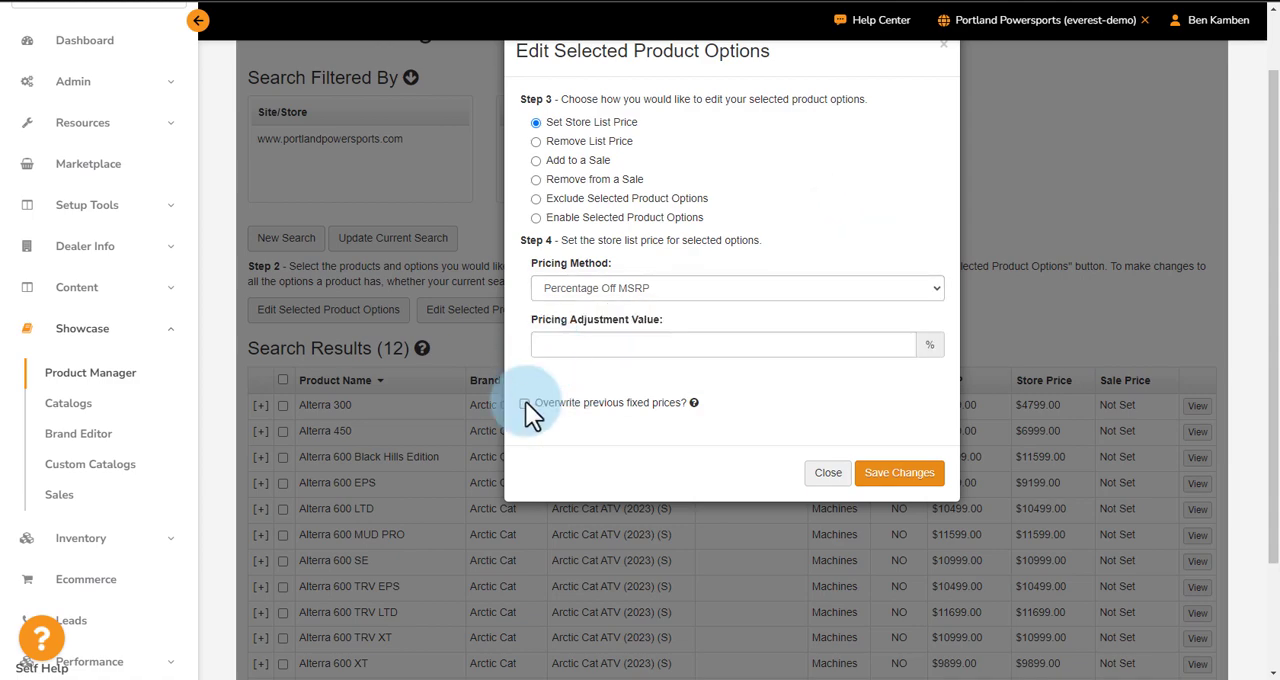
click(613, 288)
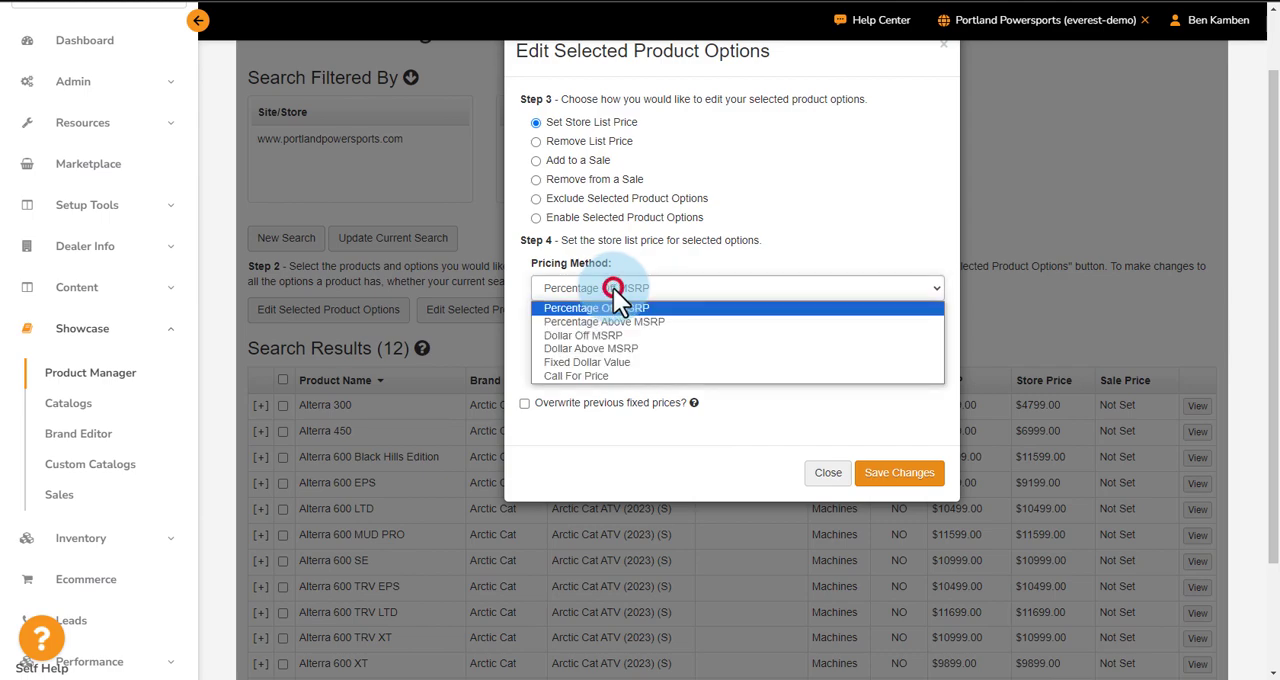
click(597, 307)
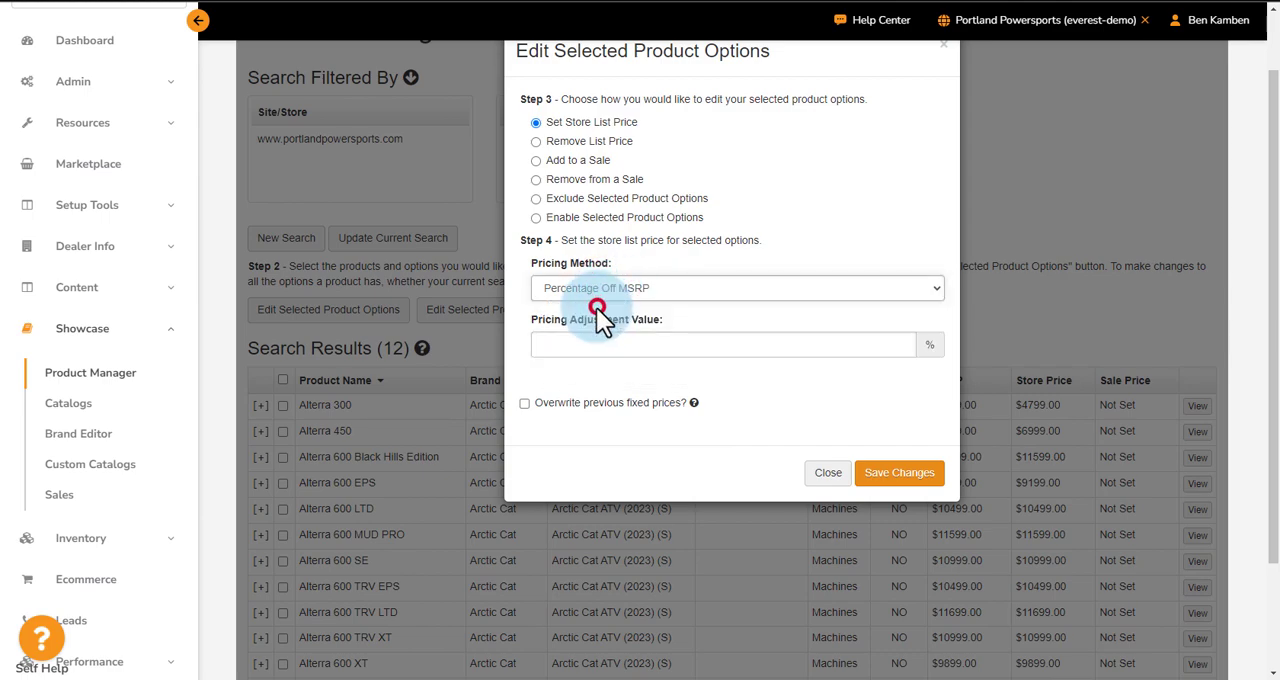
click(600, 345)
text(10)
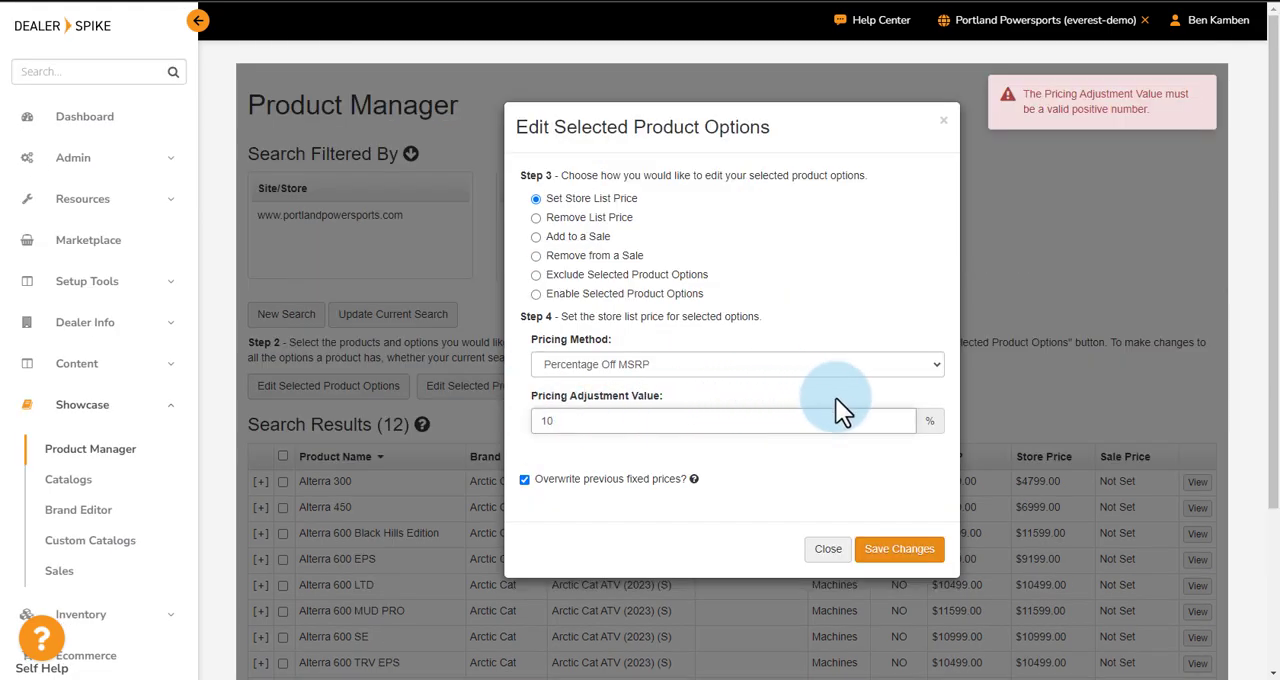
click(897, 556)
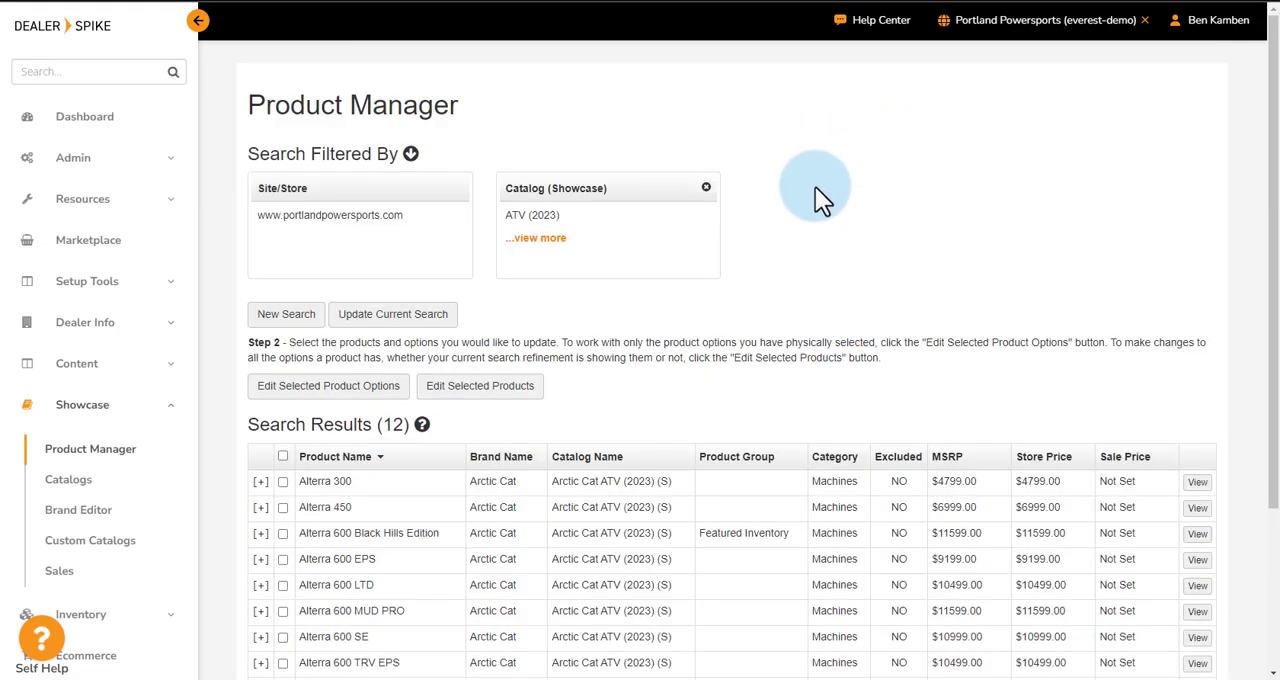
- Publish the Portland Powersports pricing changes and check the Alterra 90's price on the dealer website
scroll(815, 187, down, 3)
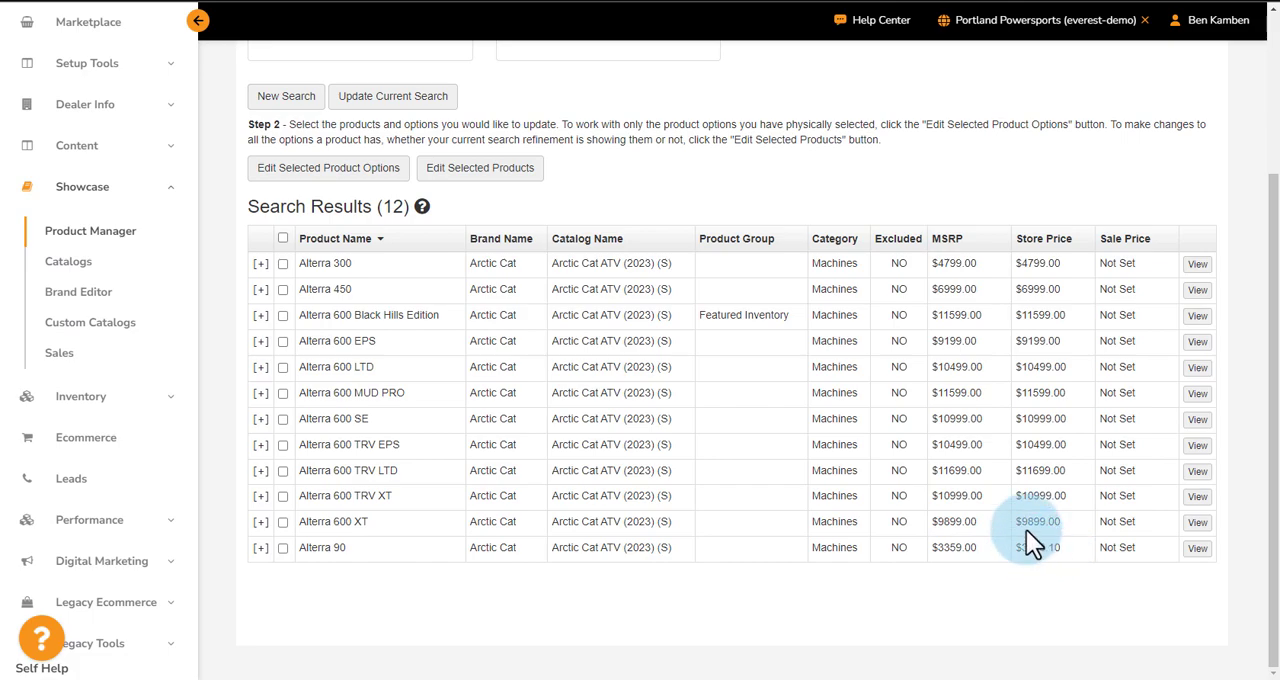
scroll(1030, 520, up, 3)
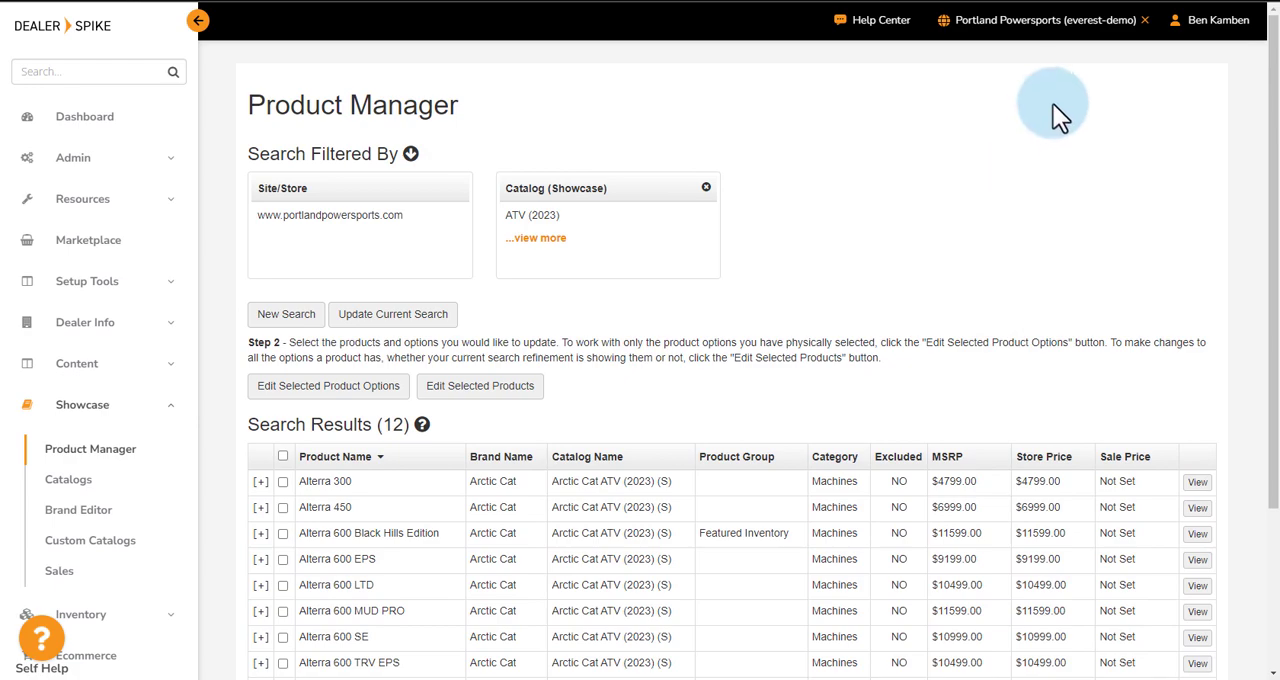
click(1043, 30)
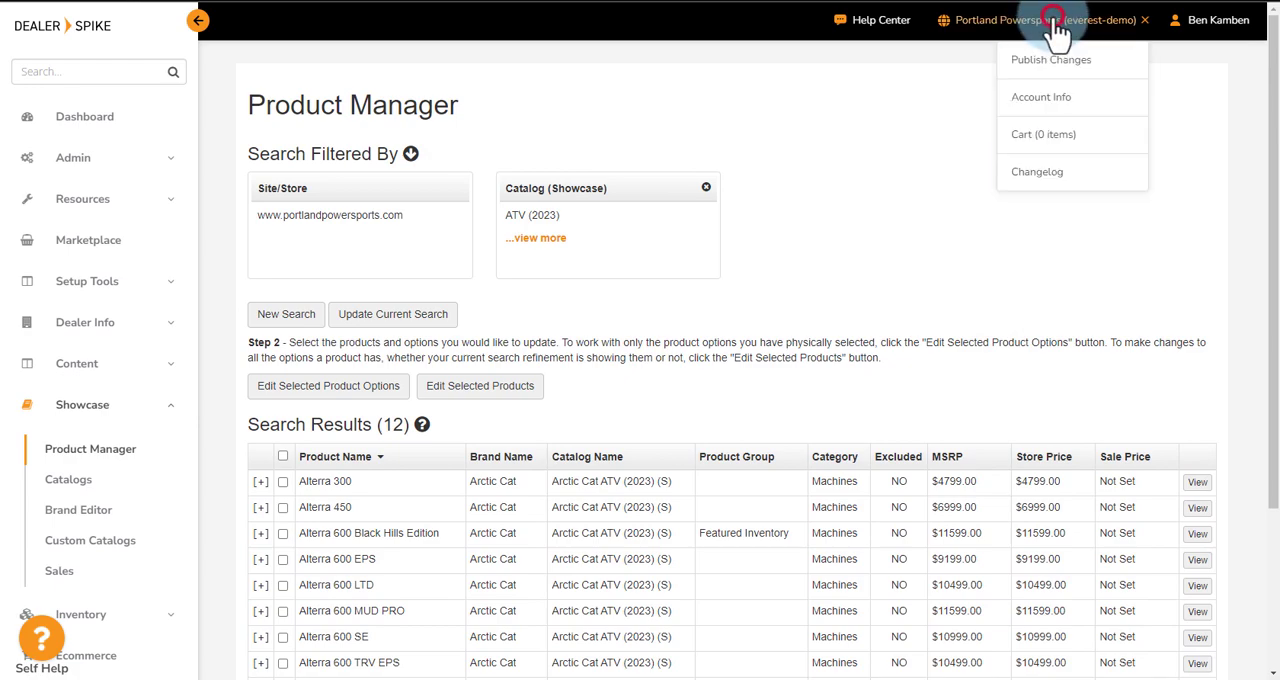
click(1060, 62)
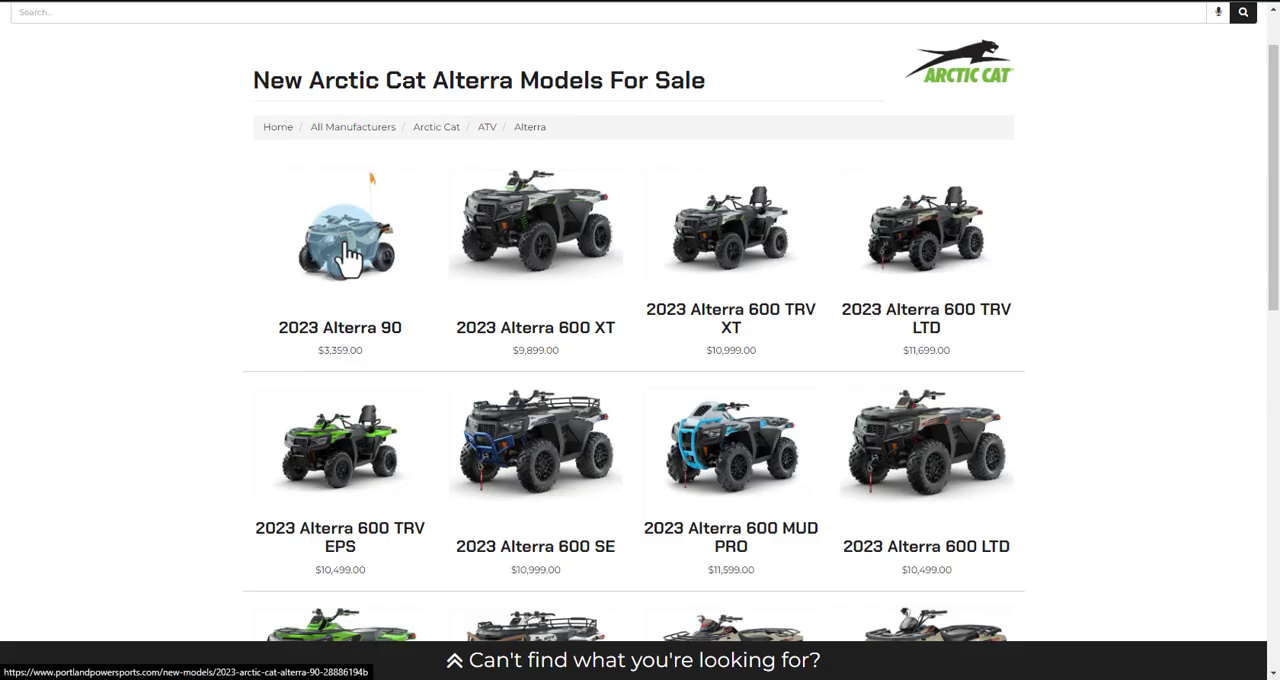
click(349, 248)
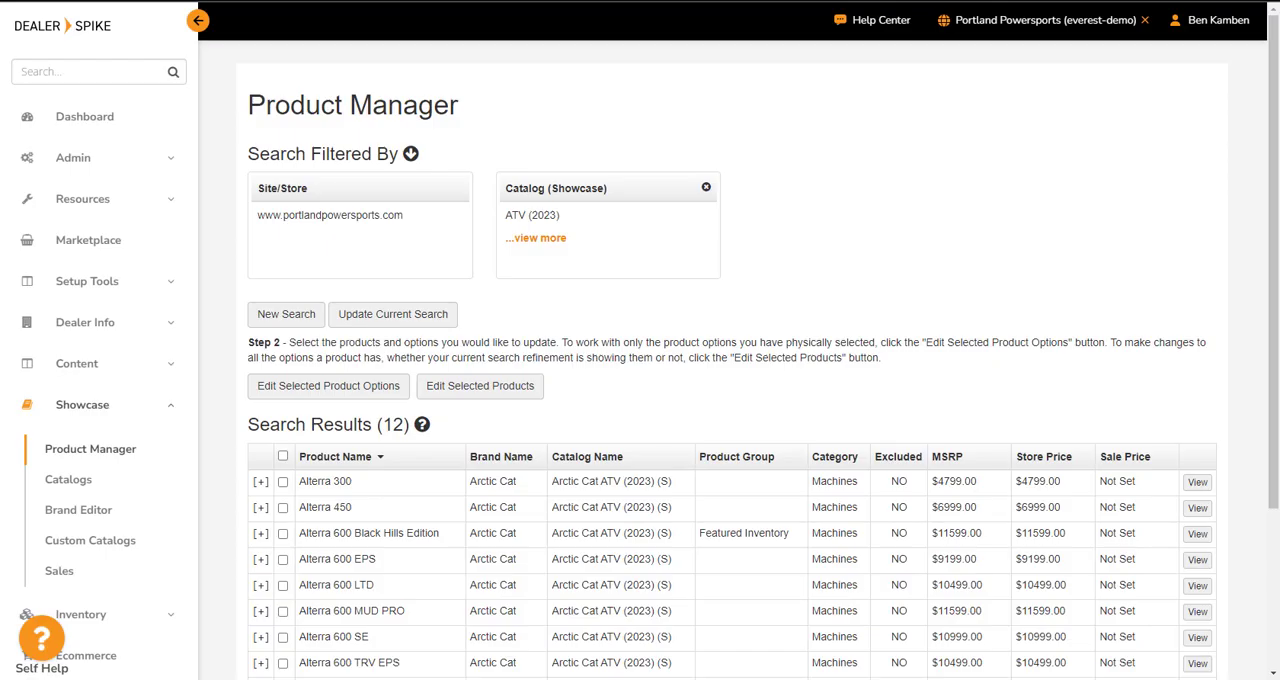
click(505, 445)
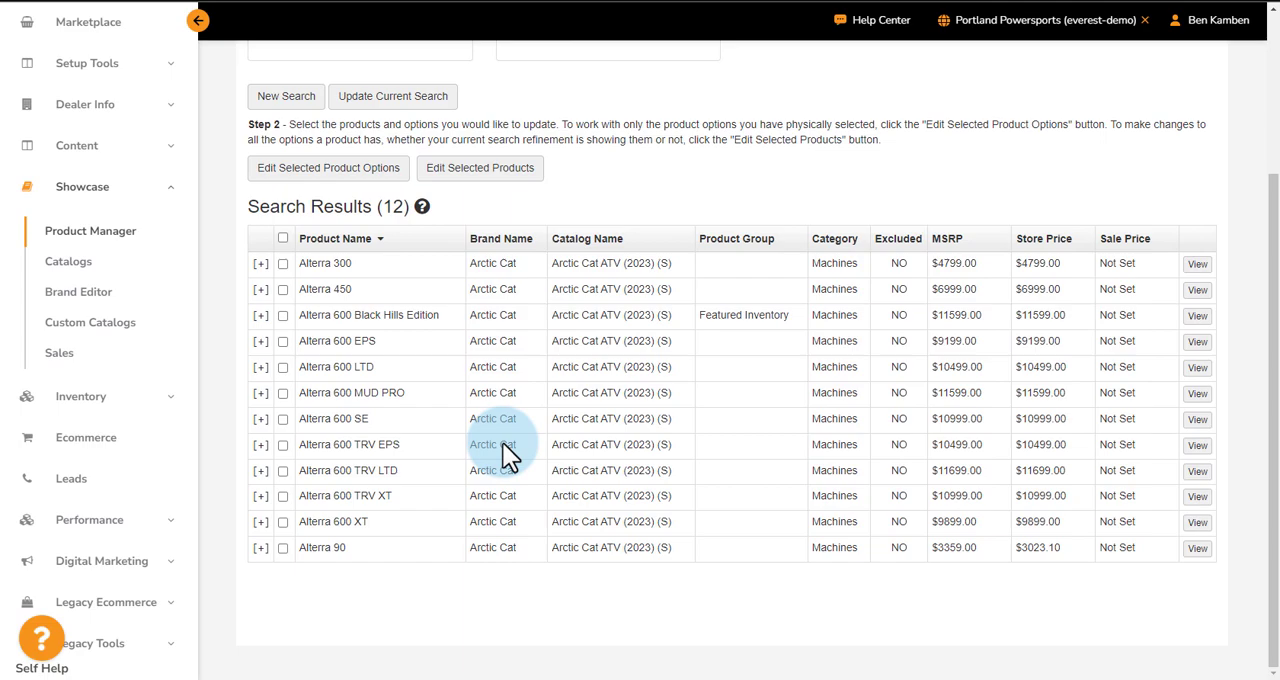
- Select the Alterra 90 and remove its list price through the selected product options, confirming the removal and saving the changes
click(284, 548)
click(308, 169)
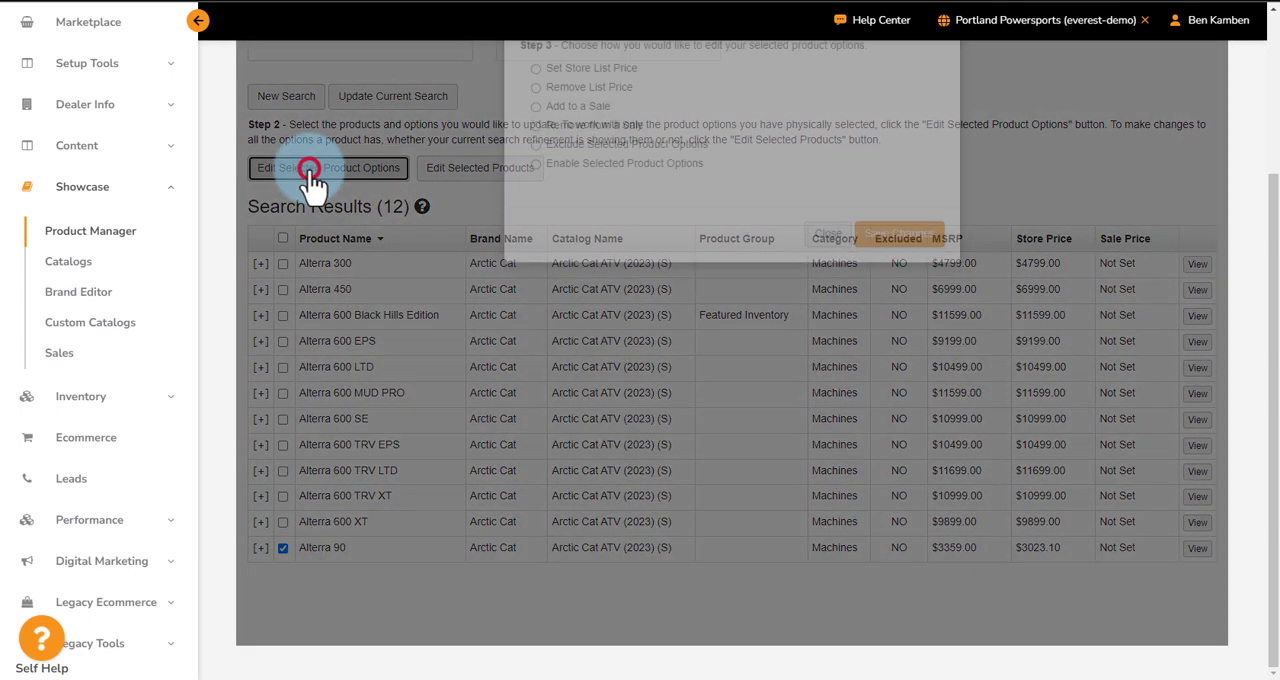
click(536, 199)
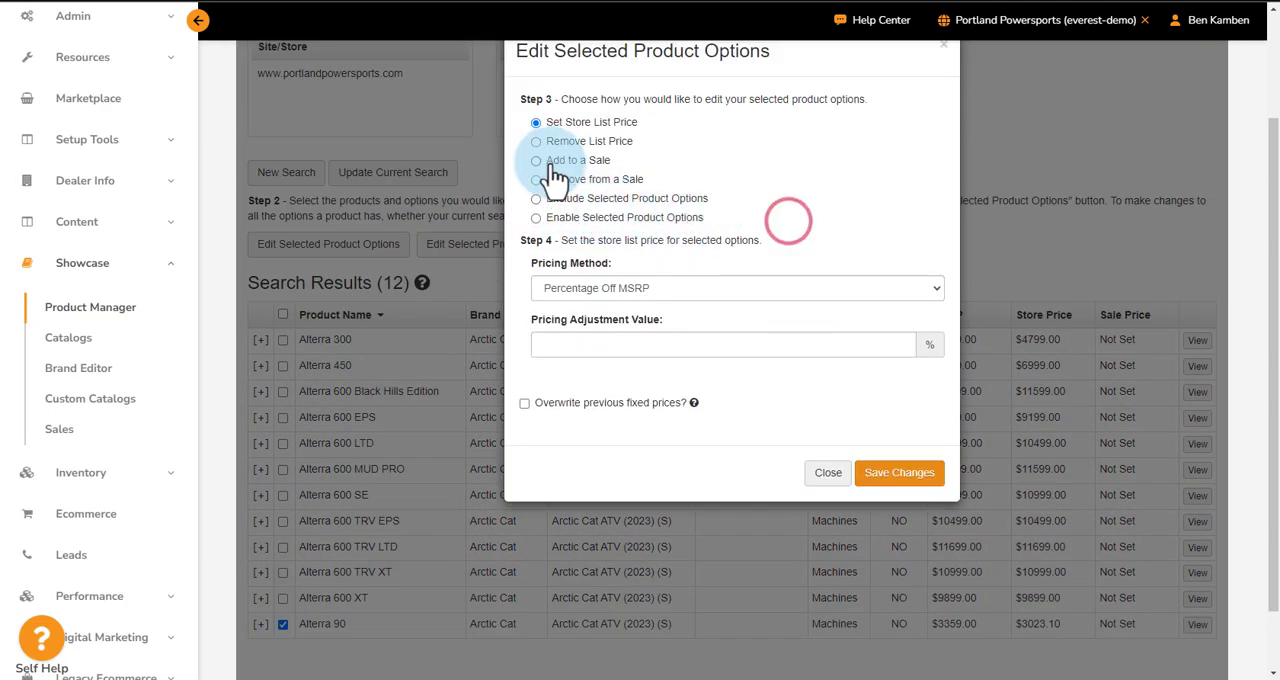
scroll(675, 155, up, 1)
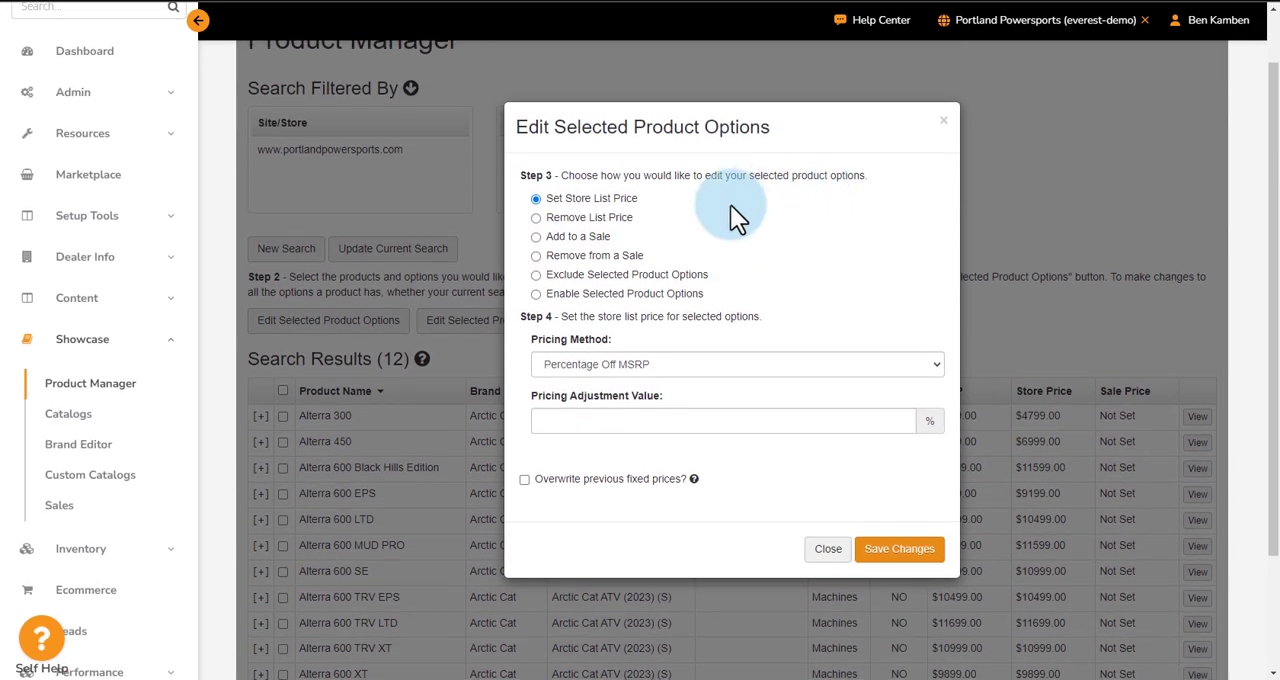
click(536, 217)
click(536, 263)
click(878, 338)
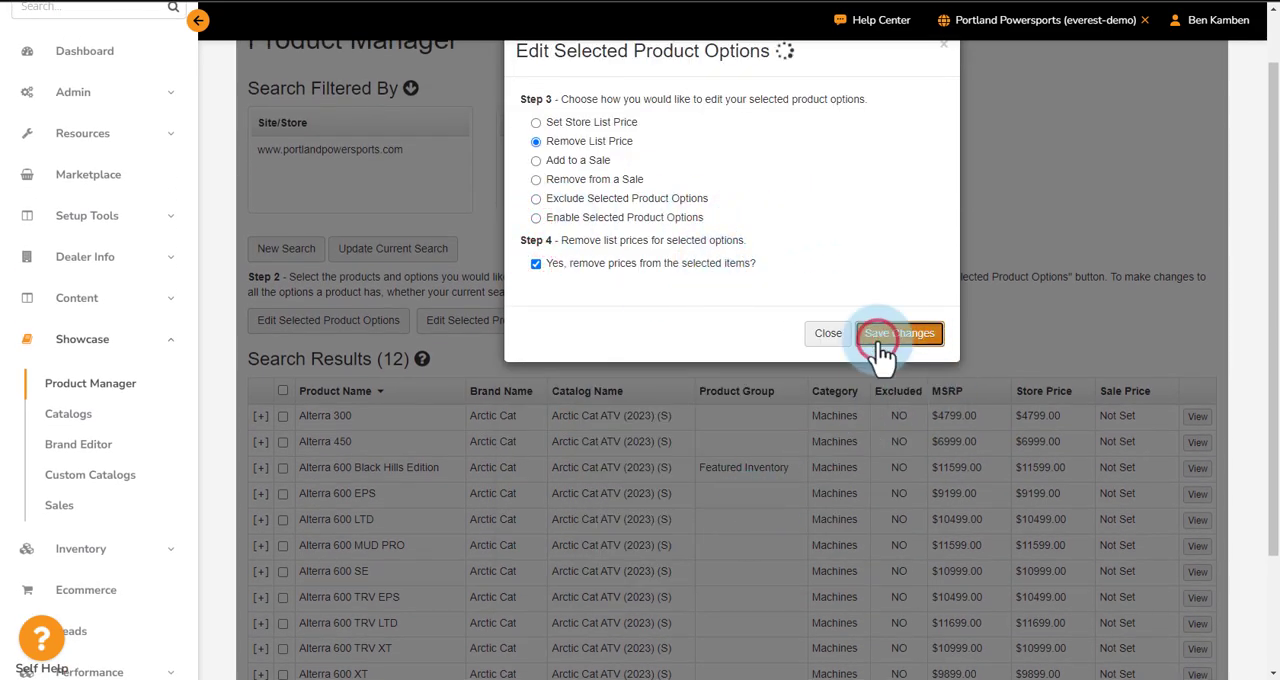
scroll(940, 315, down, 2)
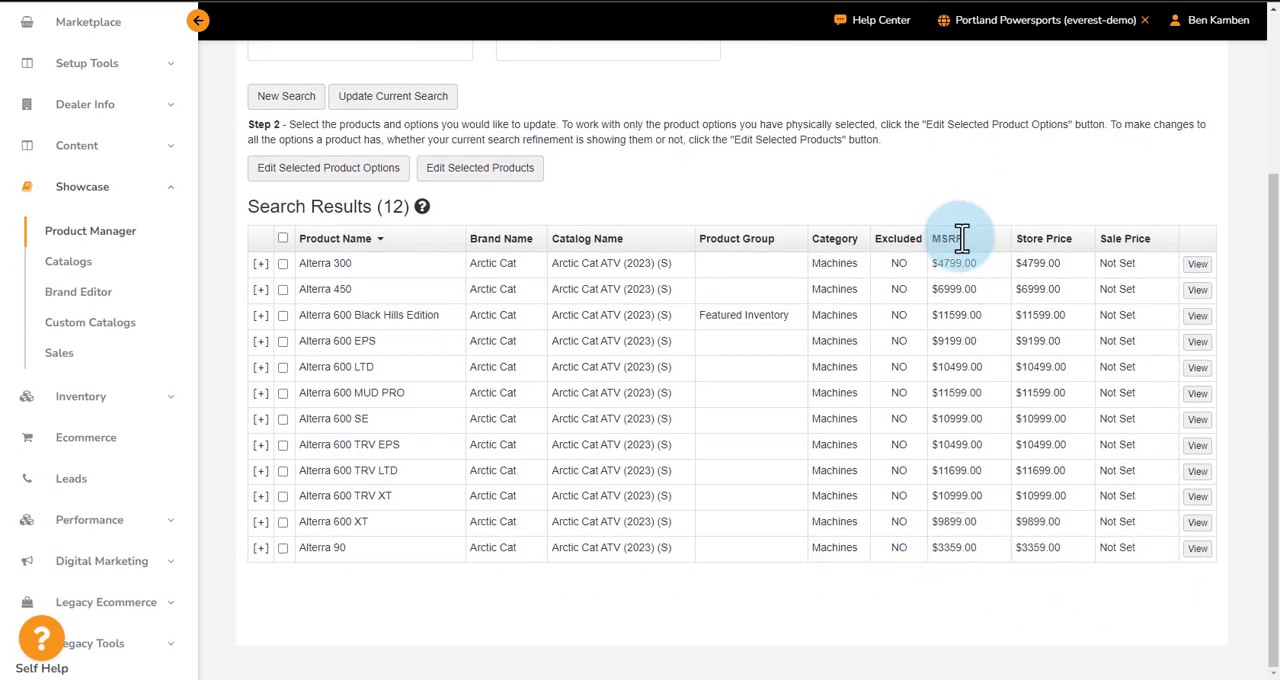
- Publish the Portland Powersports changes and reload the 2023 Arctic Cat Alterra 90 page on the dealer website to check its price
scroll(975, 180, up, 2)
click(1002, 22)
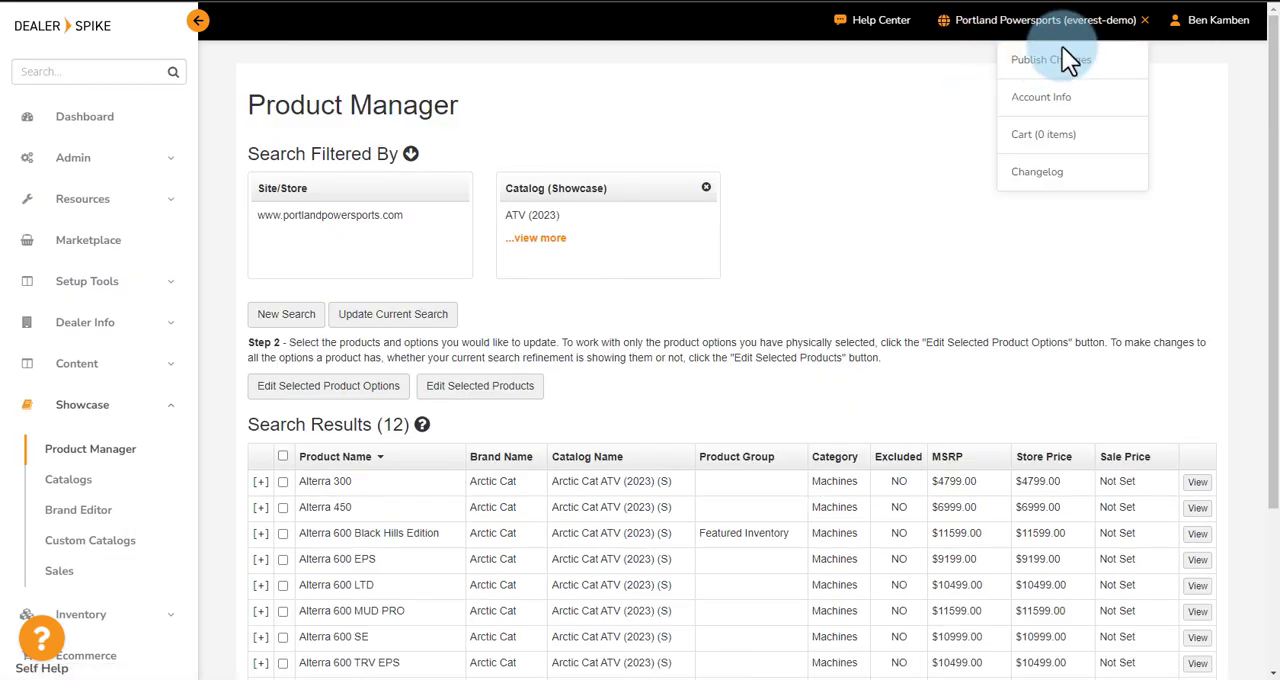
click(1065, 70)
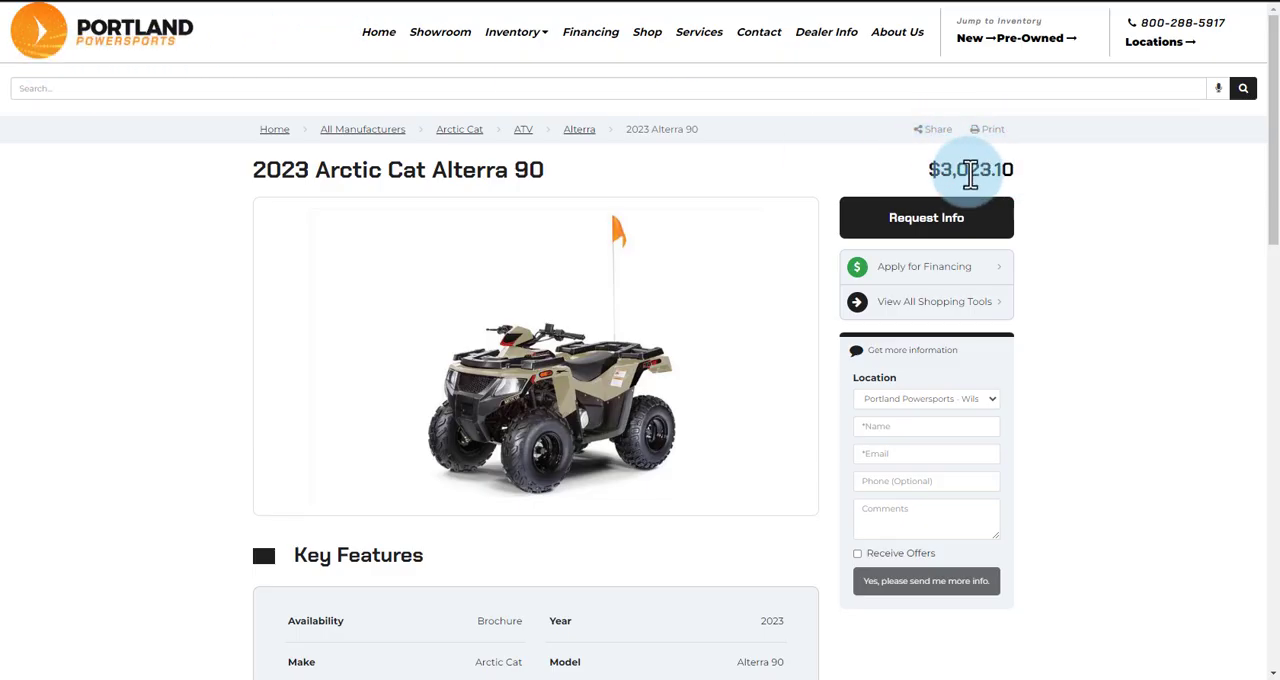
click(98, 35)
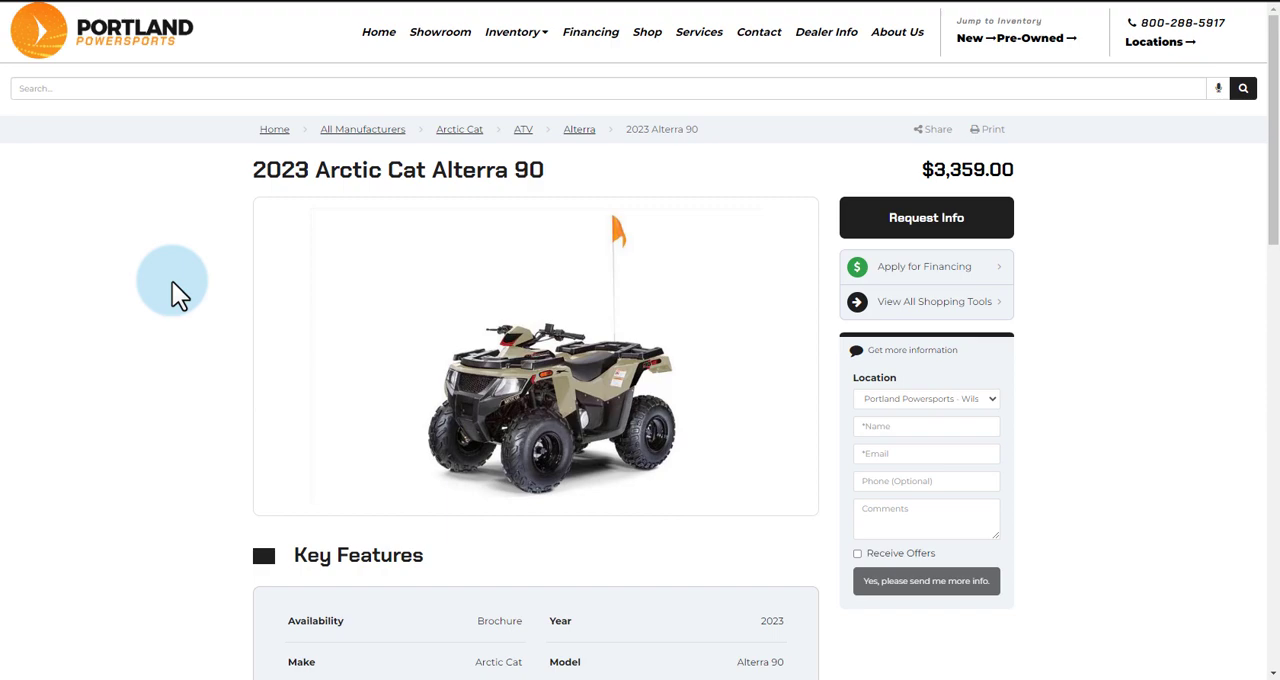
- View the All Manufacturers list of new models on the dealer website and look at the available inventory options
click(371, 136)
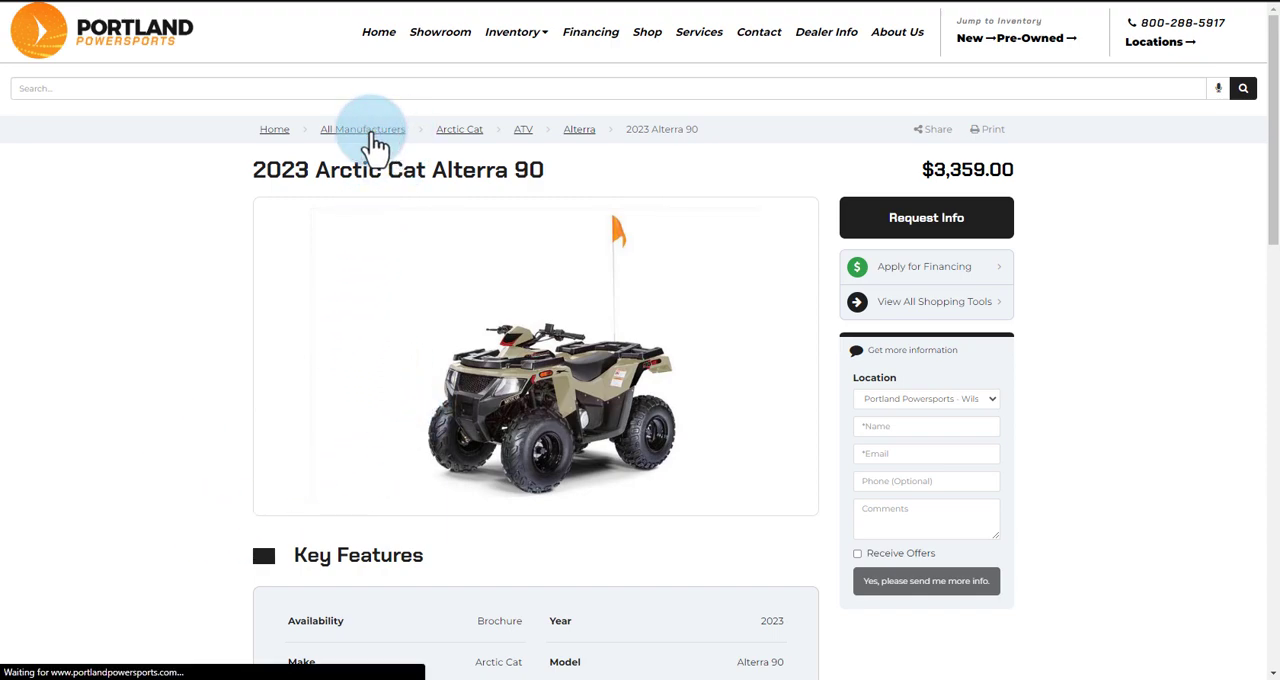
scroll(1124, 260, down, 1)
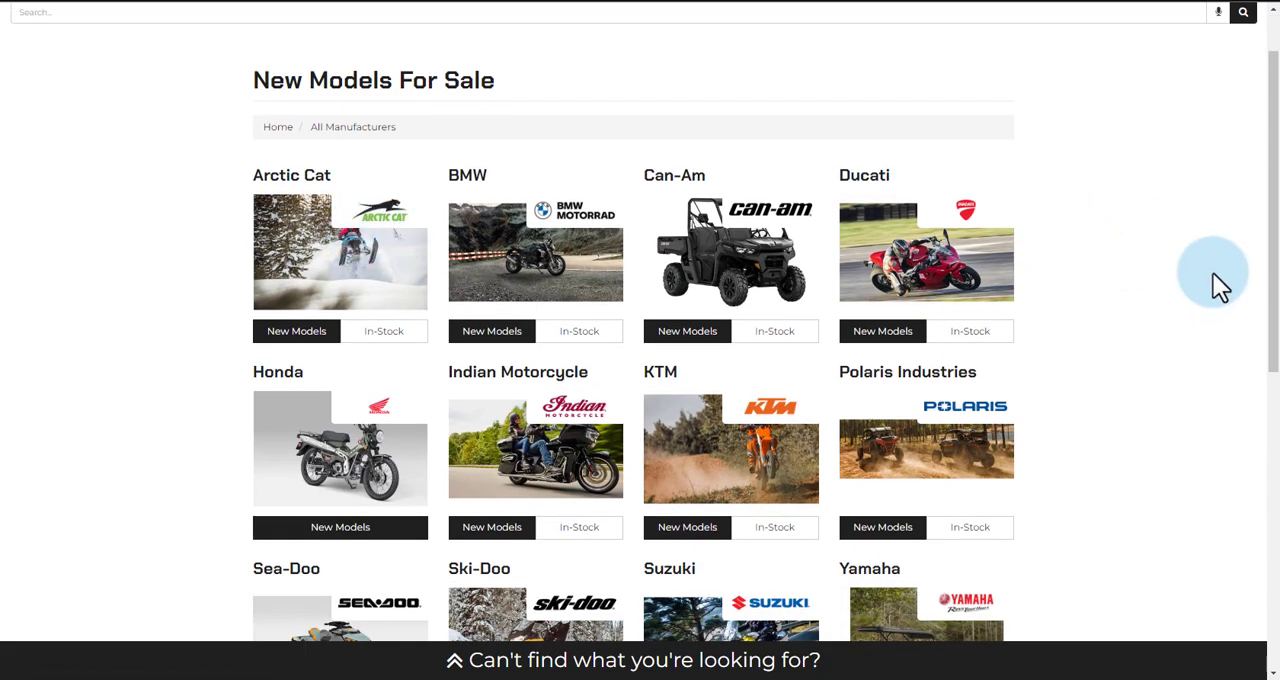
scroll(1213, 275, up, 1)
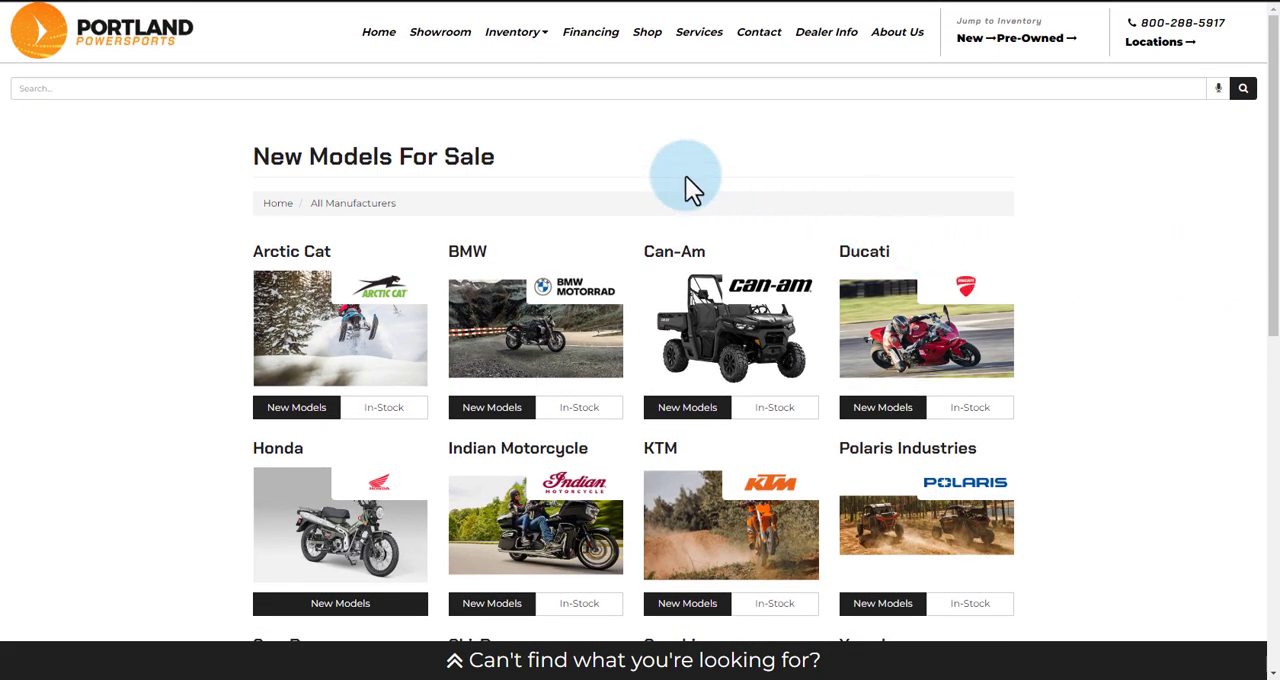
click(528, 35)
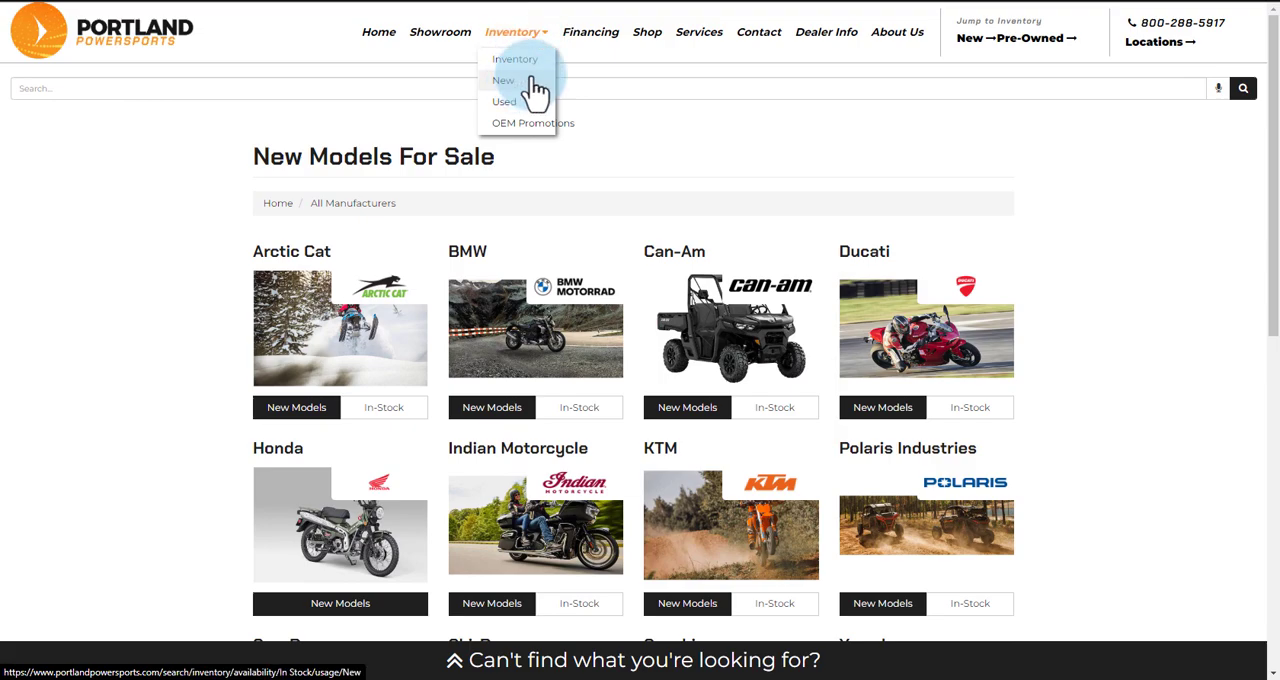
- Switch back to the Dealer Spike admin site and open the Dashboard
click(1189, 329)
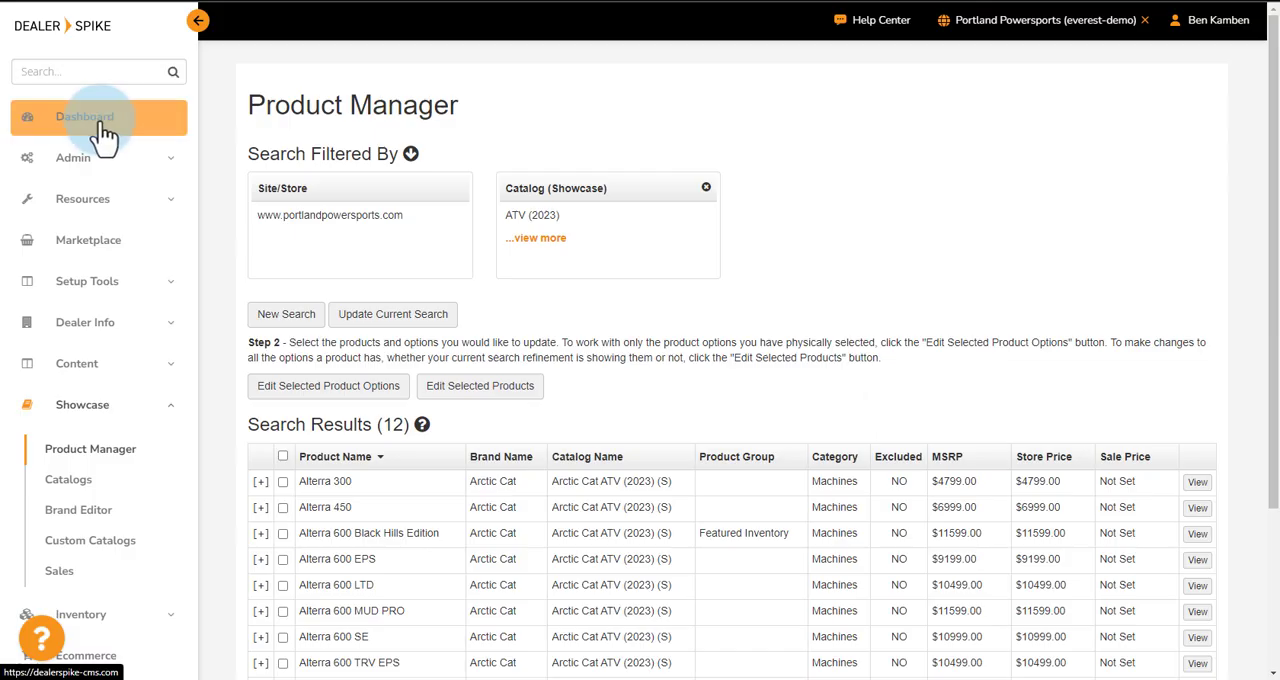
click(103, 128)
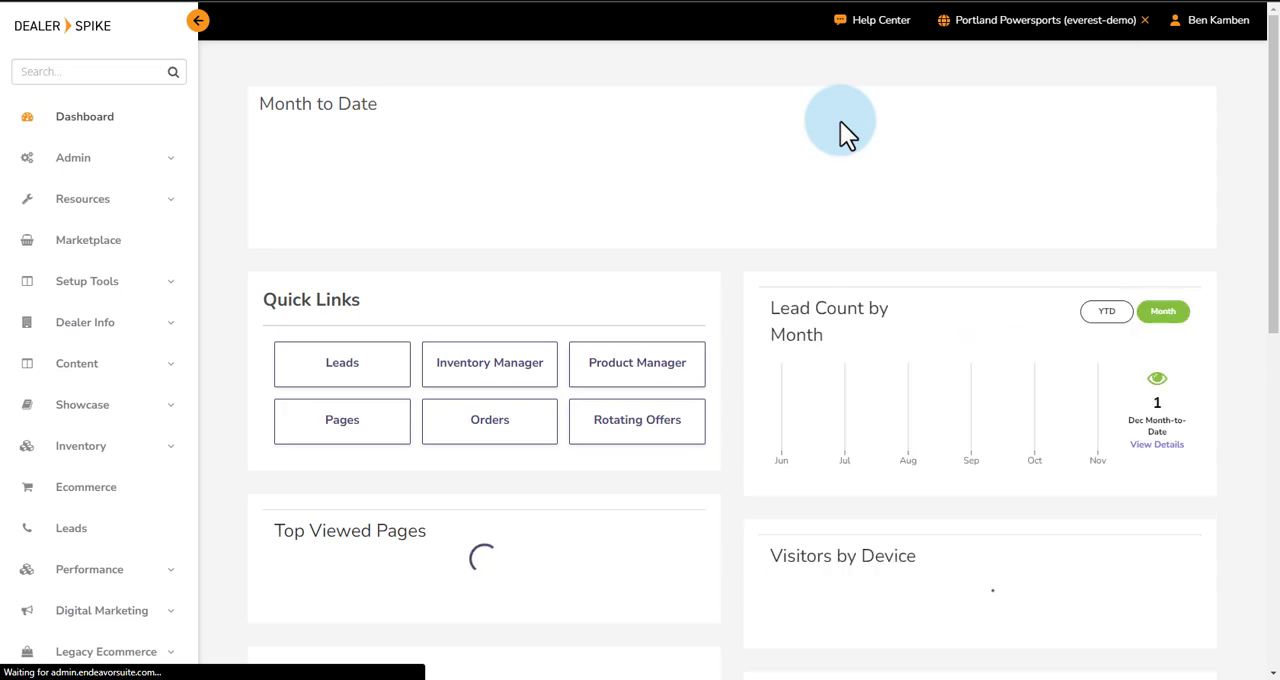